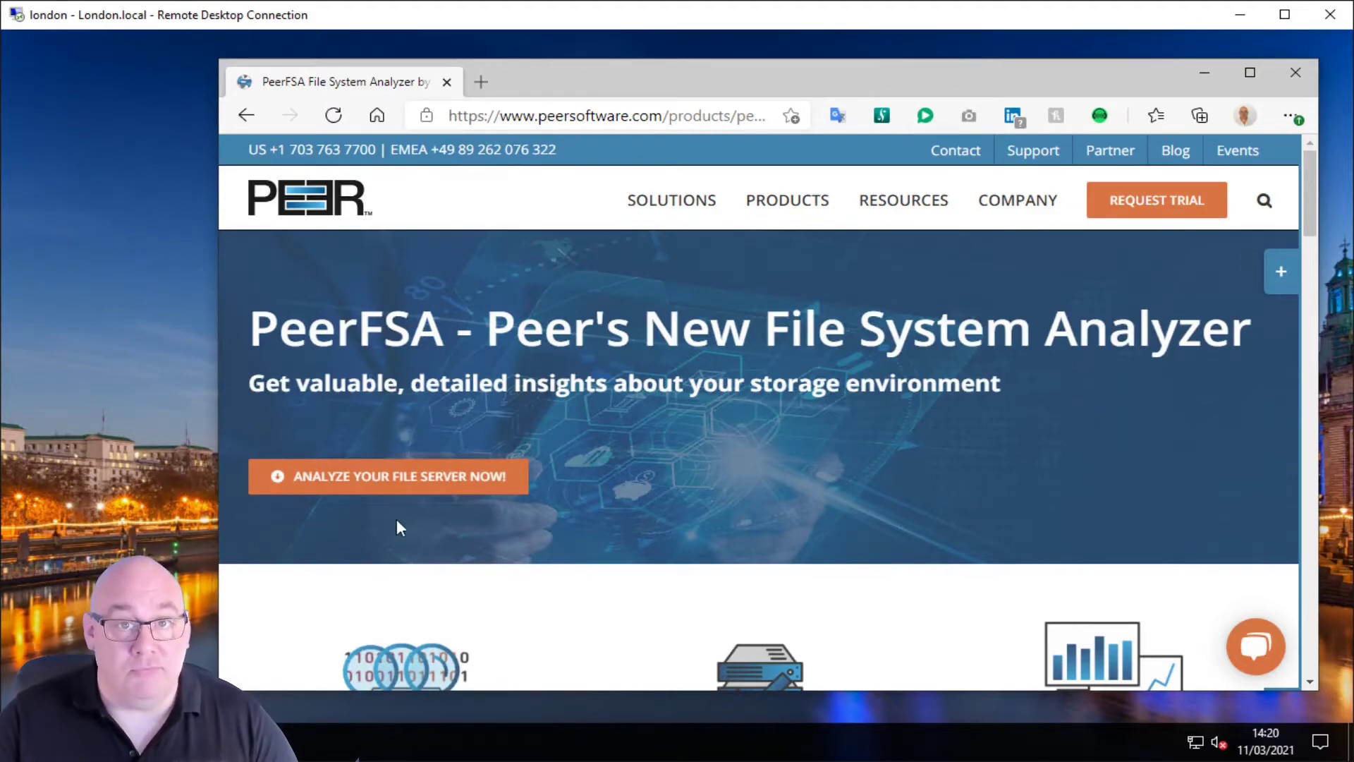
Step: Open the 'Analyze your file server now' page and scroll to the Download Request form
click(345, 480)
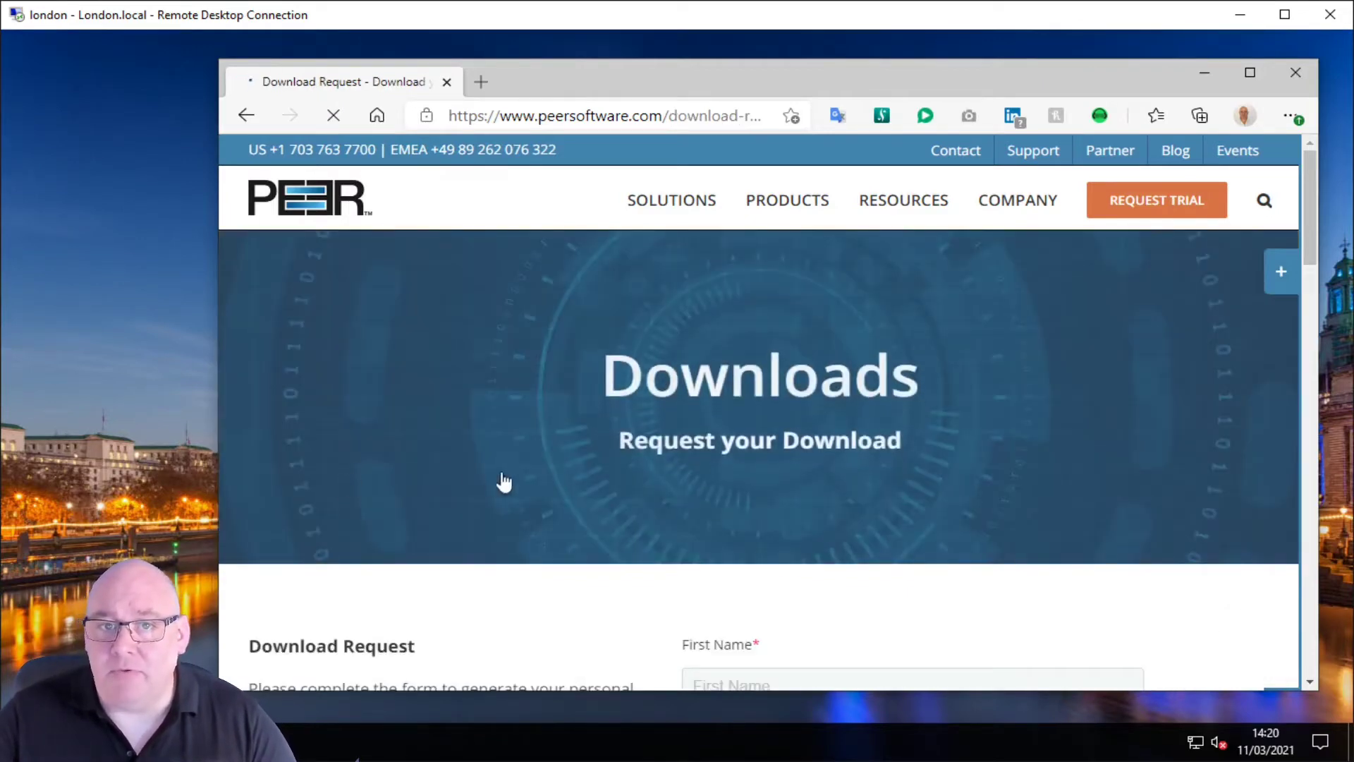
scroll(578, 462, down, 3)
scroll(579, 466, down, 1)
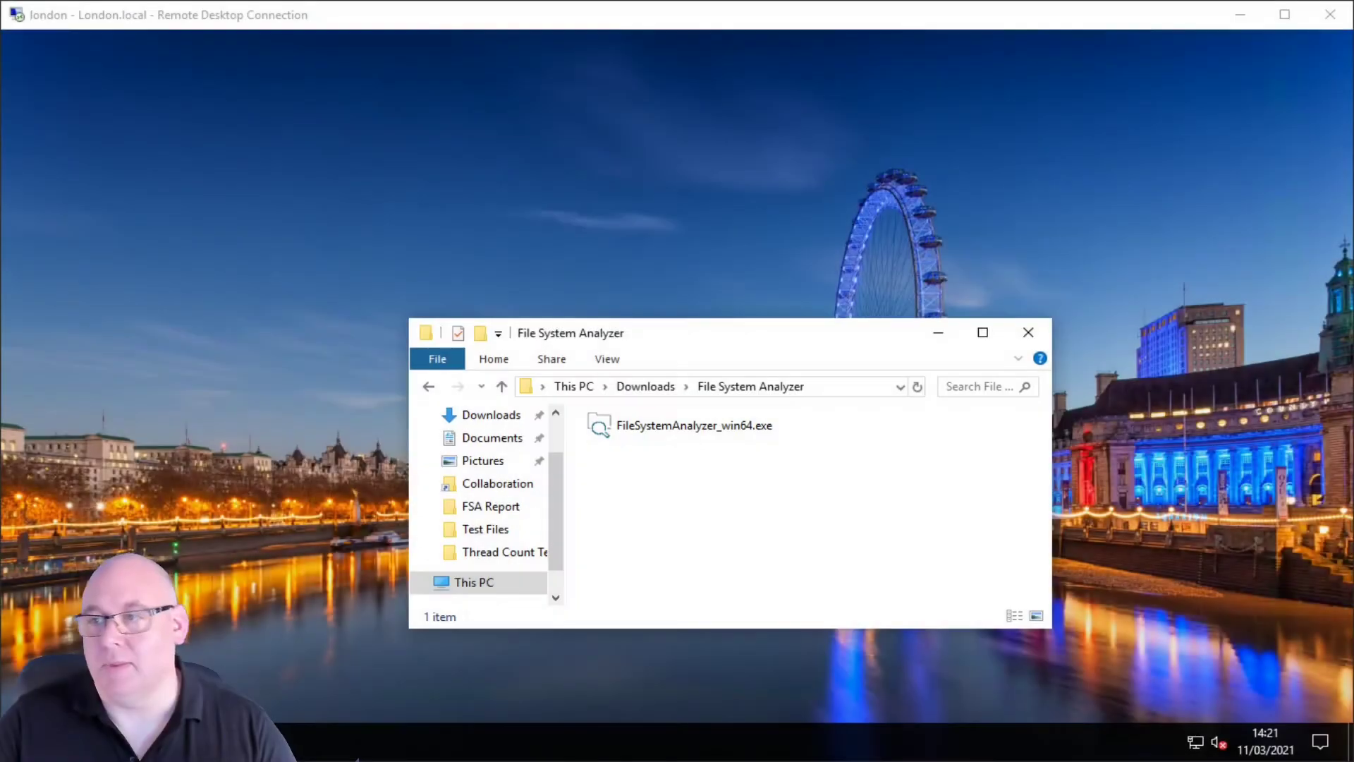
Step: Install File System Analyzer v1.3.2.5 from FileSystemAnalyzer_win64.exe with Immediate Installation, accepting the licence
double_click(689, 426)
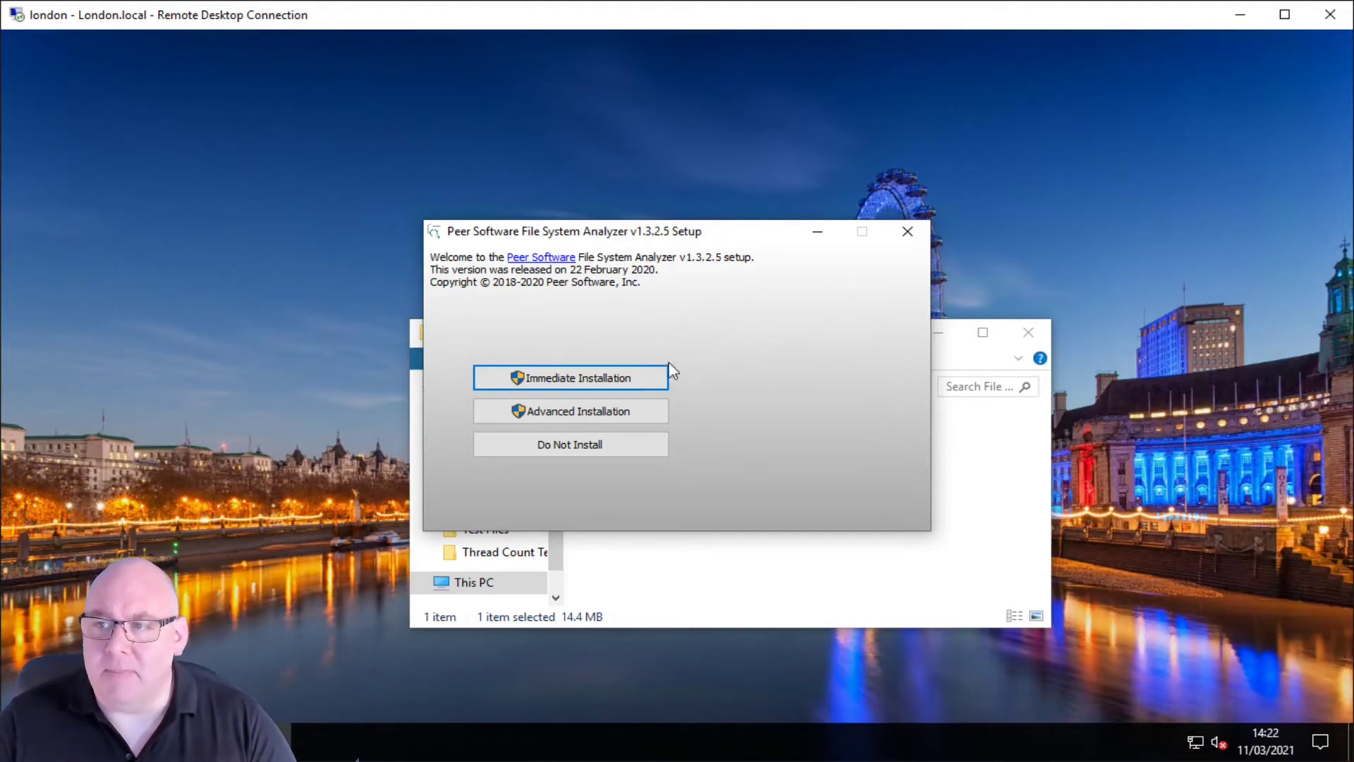
click(643, 382)
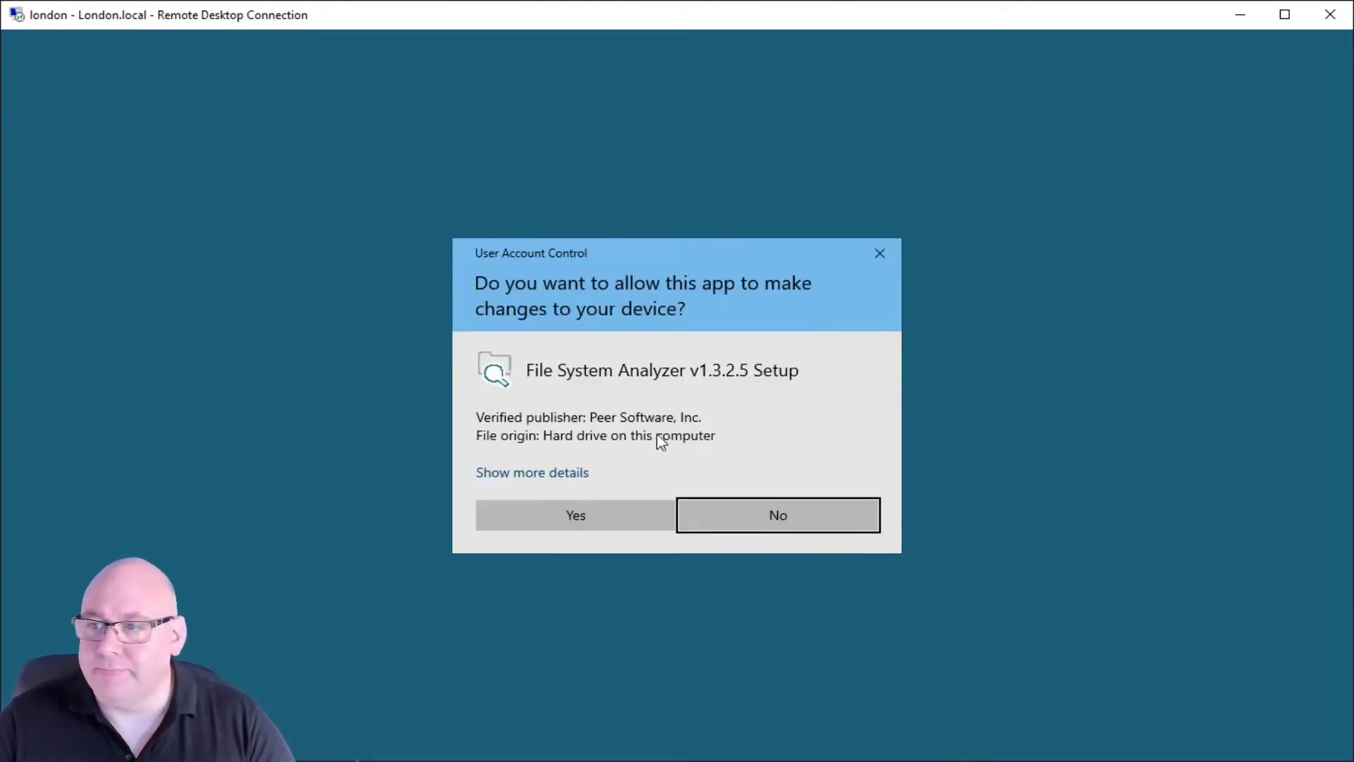
click(649, 519)
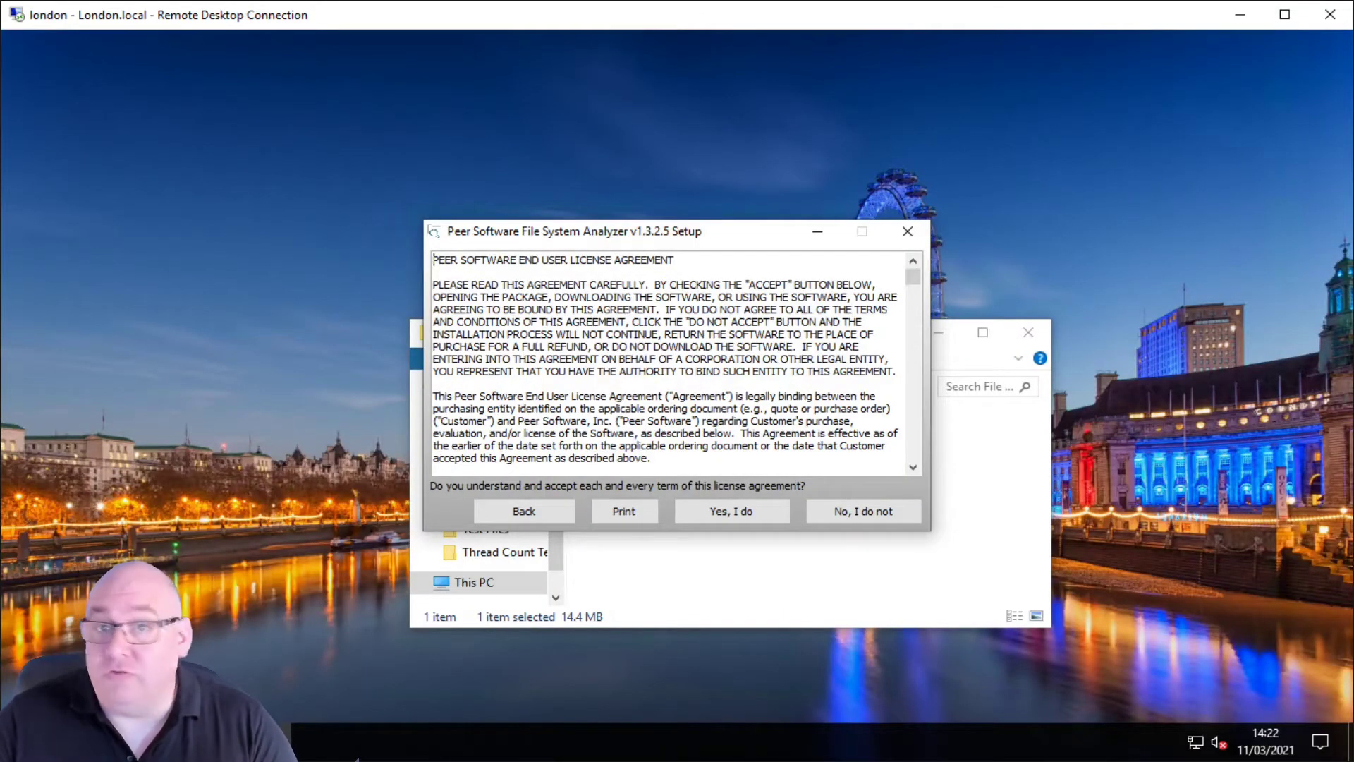
click(761, 512)
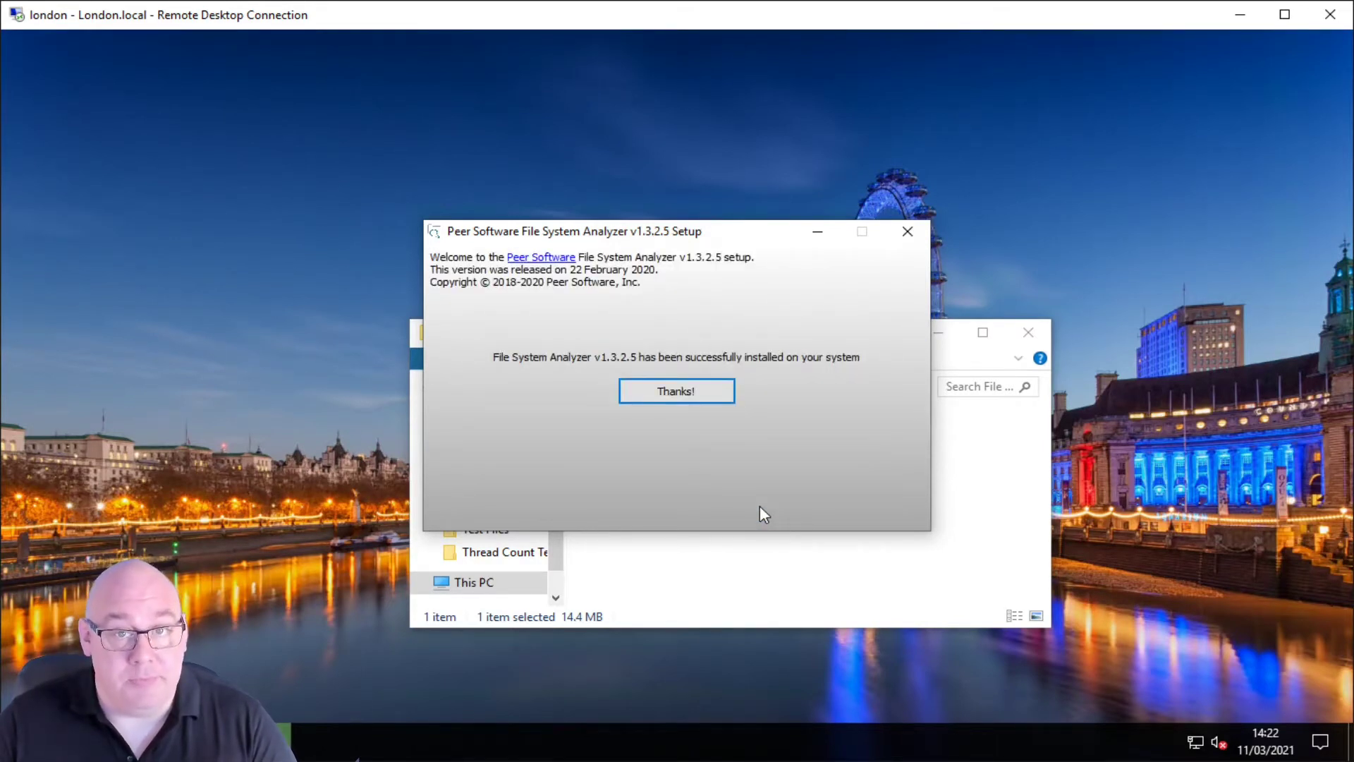
click(707, 393)
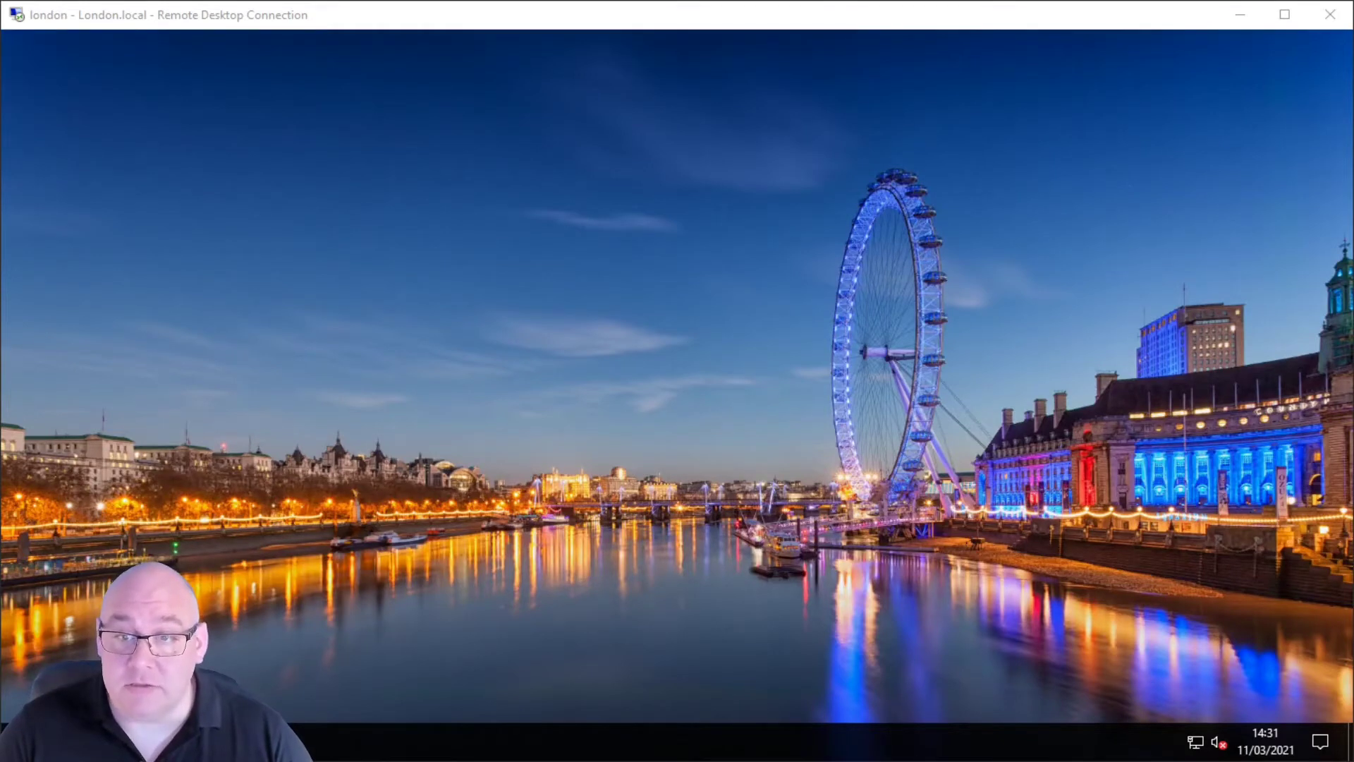
Step: Launch File System Analyzer as administrator from the Start menu's Peer Software folder
key(super)
scroll(159, 545, down, 10)
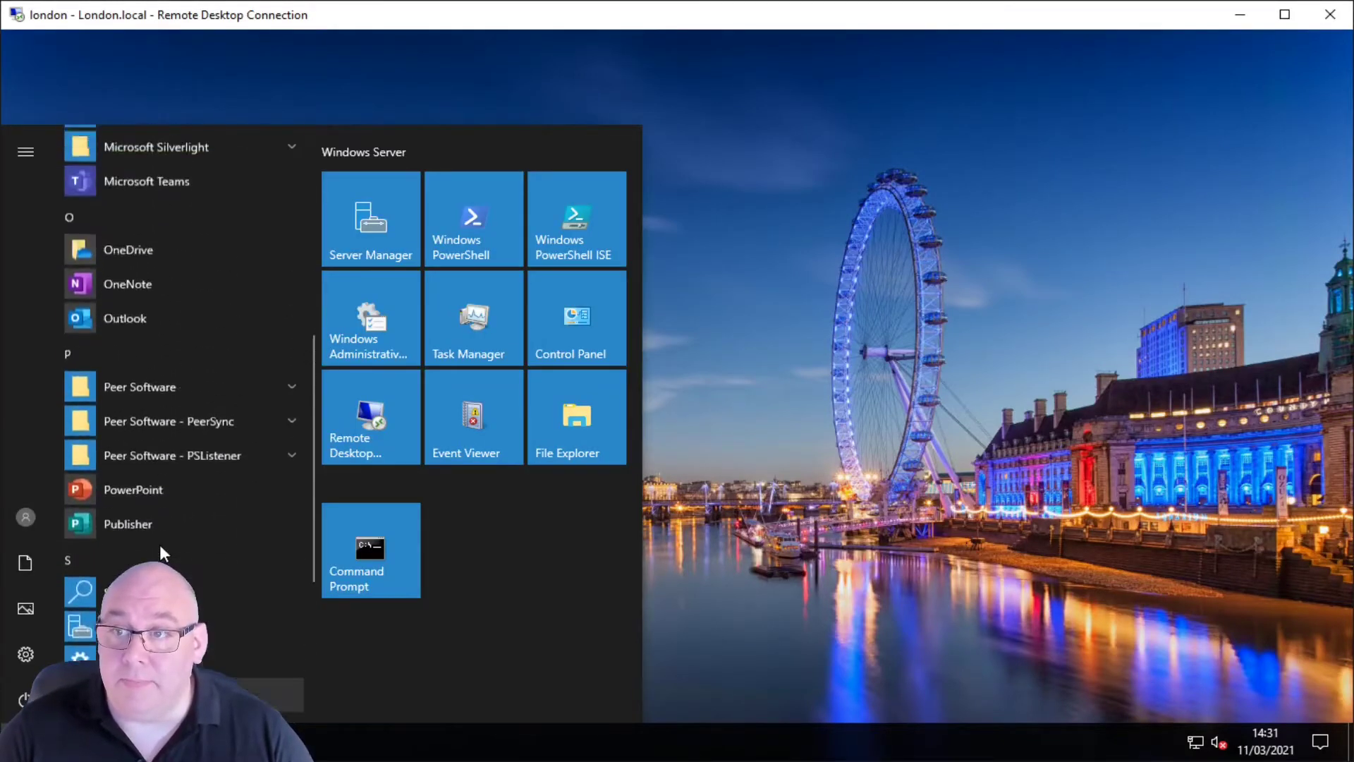
scroll(160, 545, up, 1)
scroll(159, 544, down, 3)
click(242, 243)
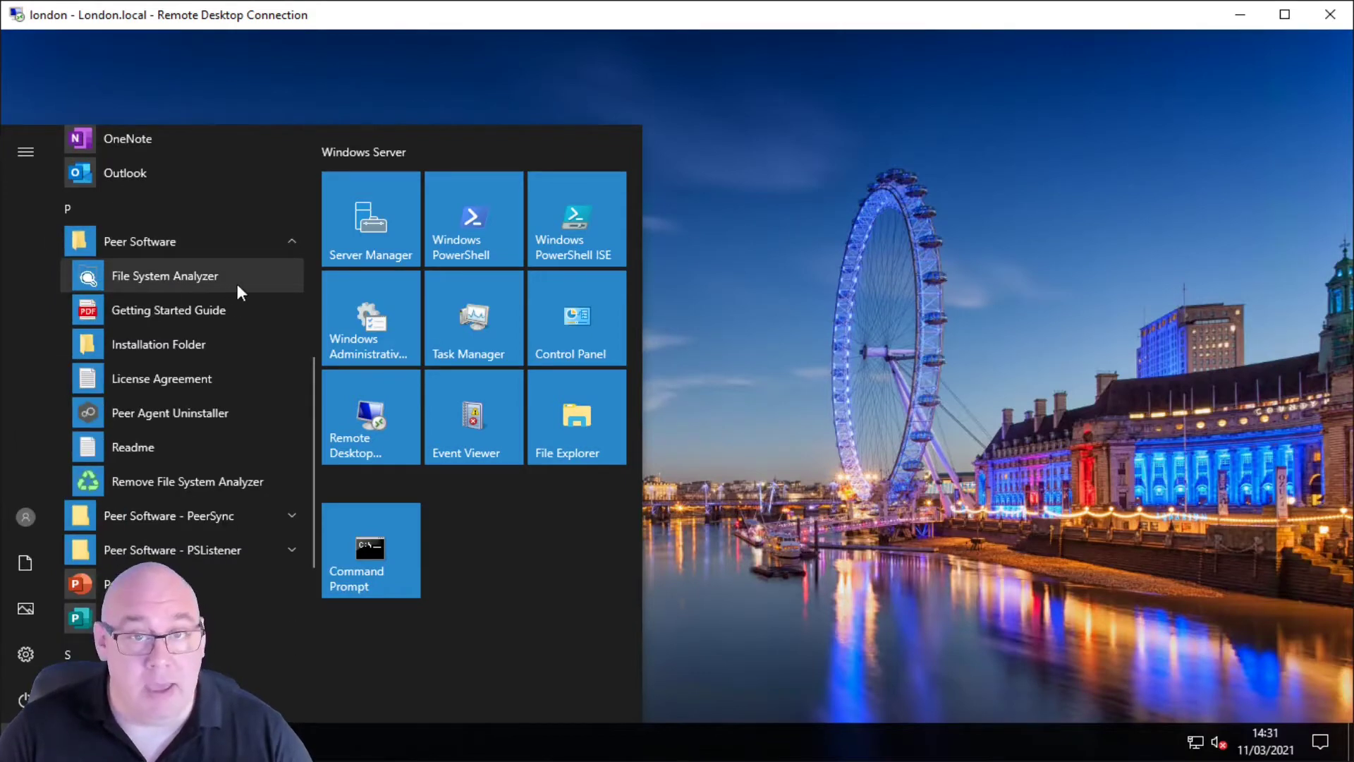
click(237, 284)
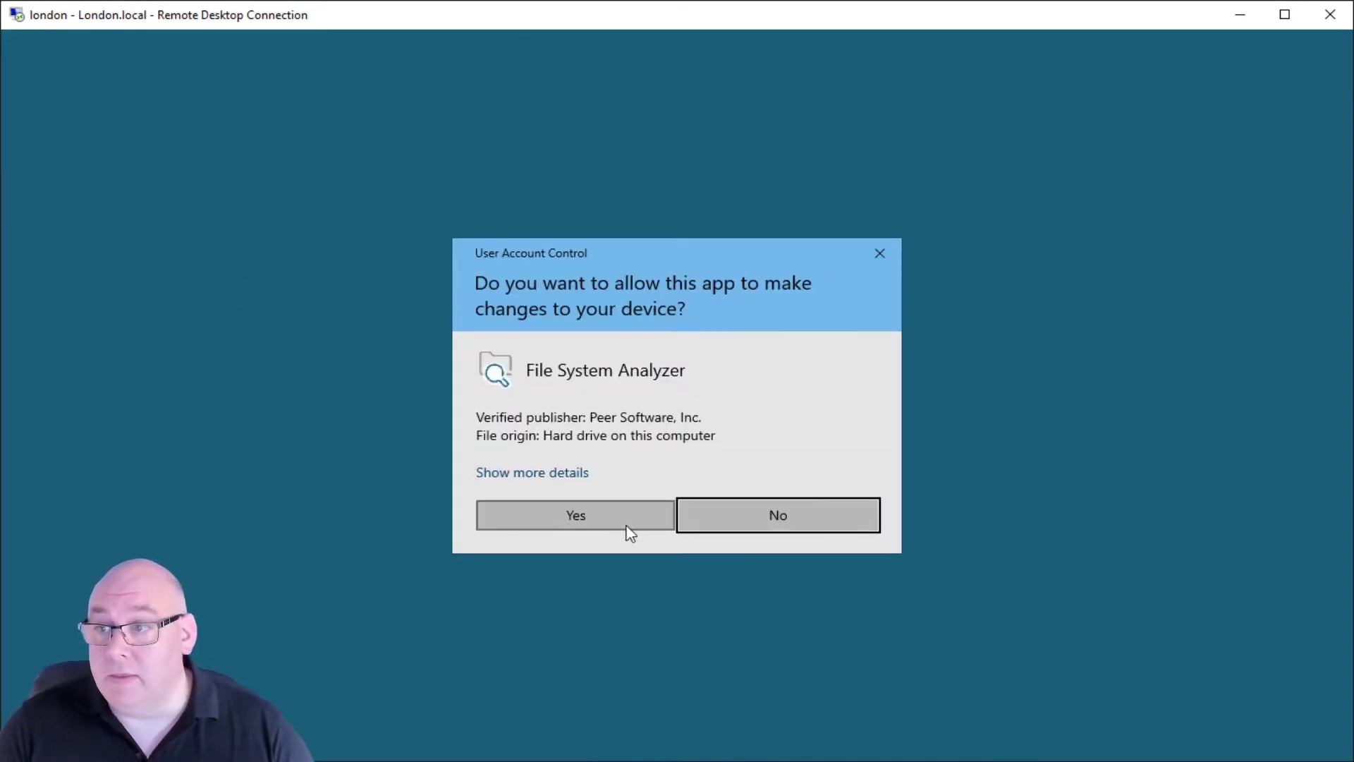
click(626, 524)
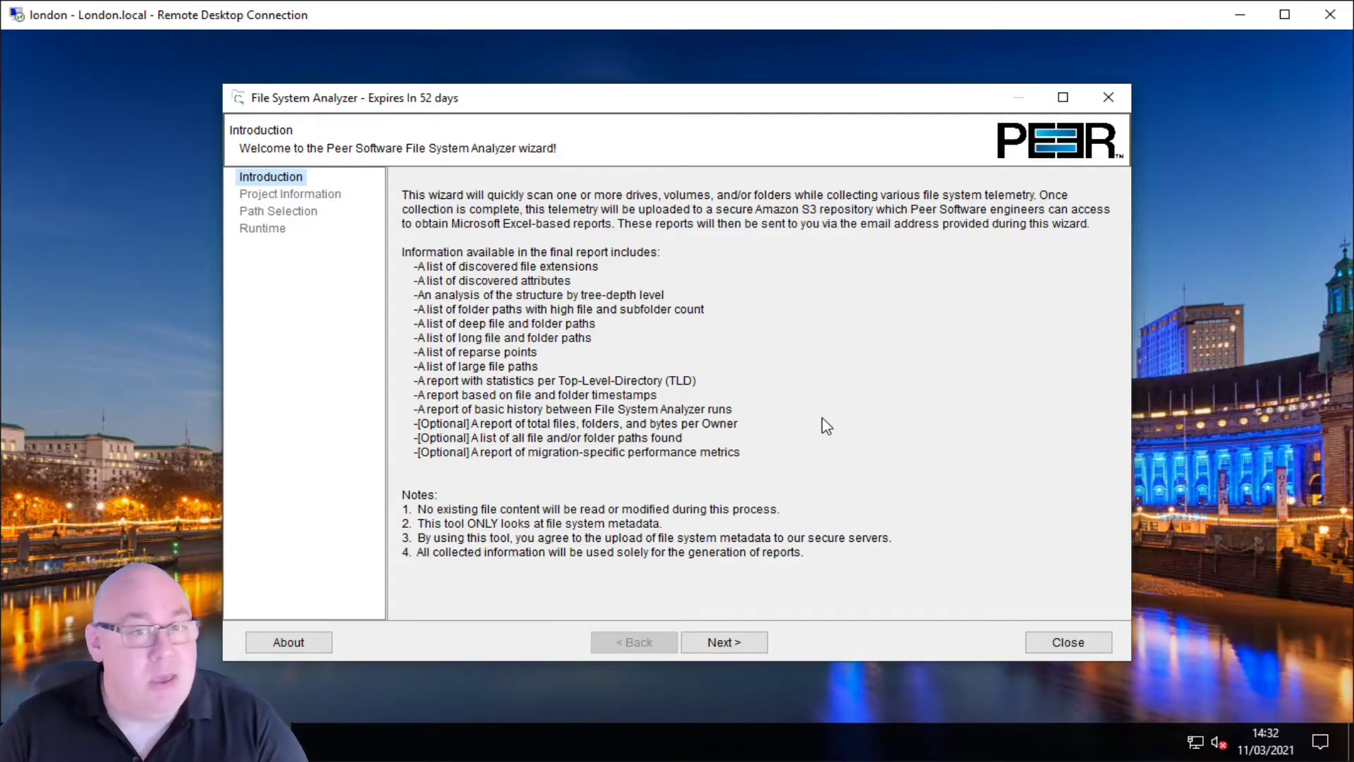
Step: Enter company 'Peer Software', location 'London, United Kingdom' and project 'User Data Scan'
click(751, 650)
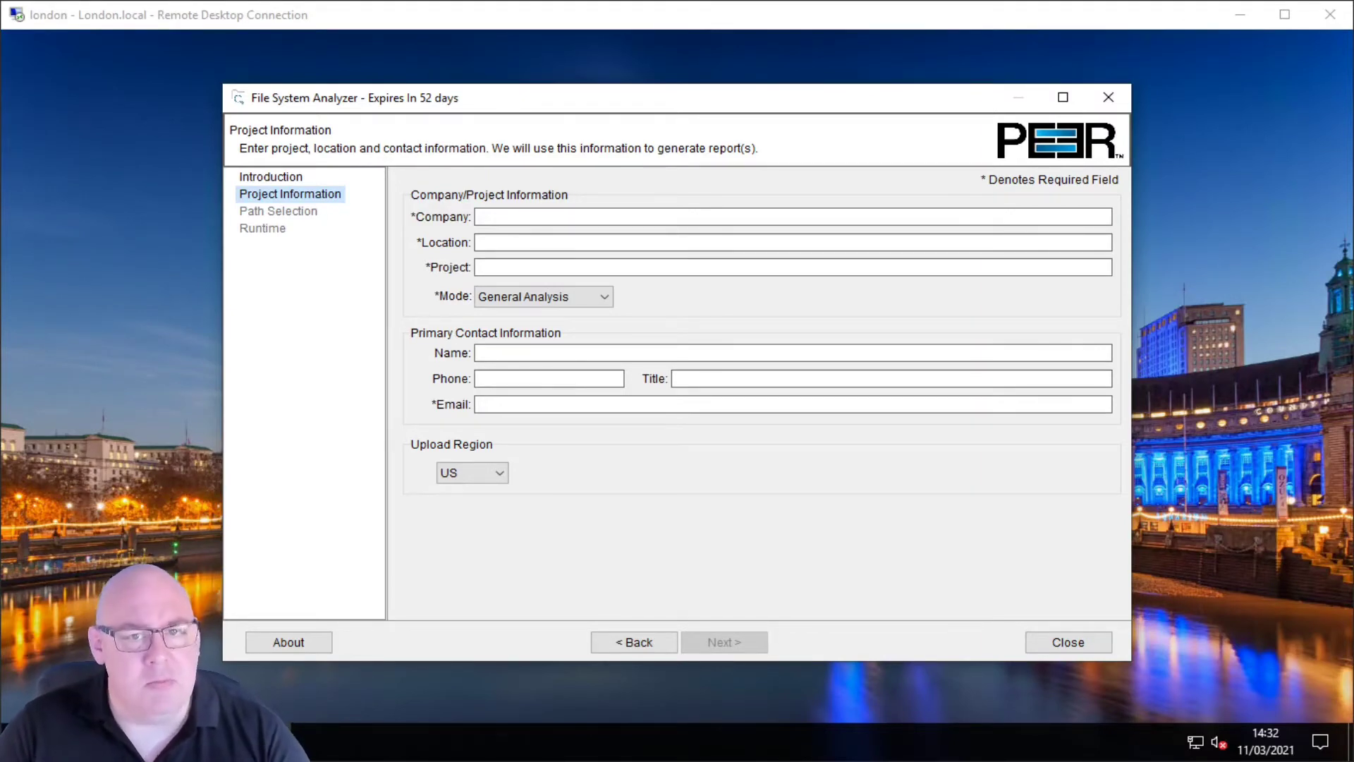
click(529, 216)
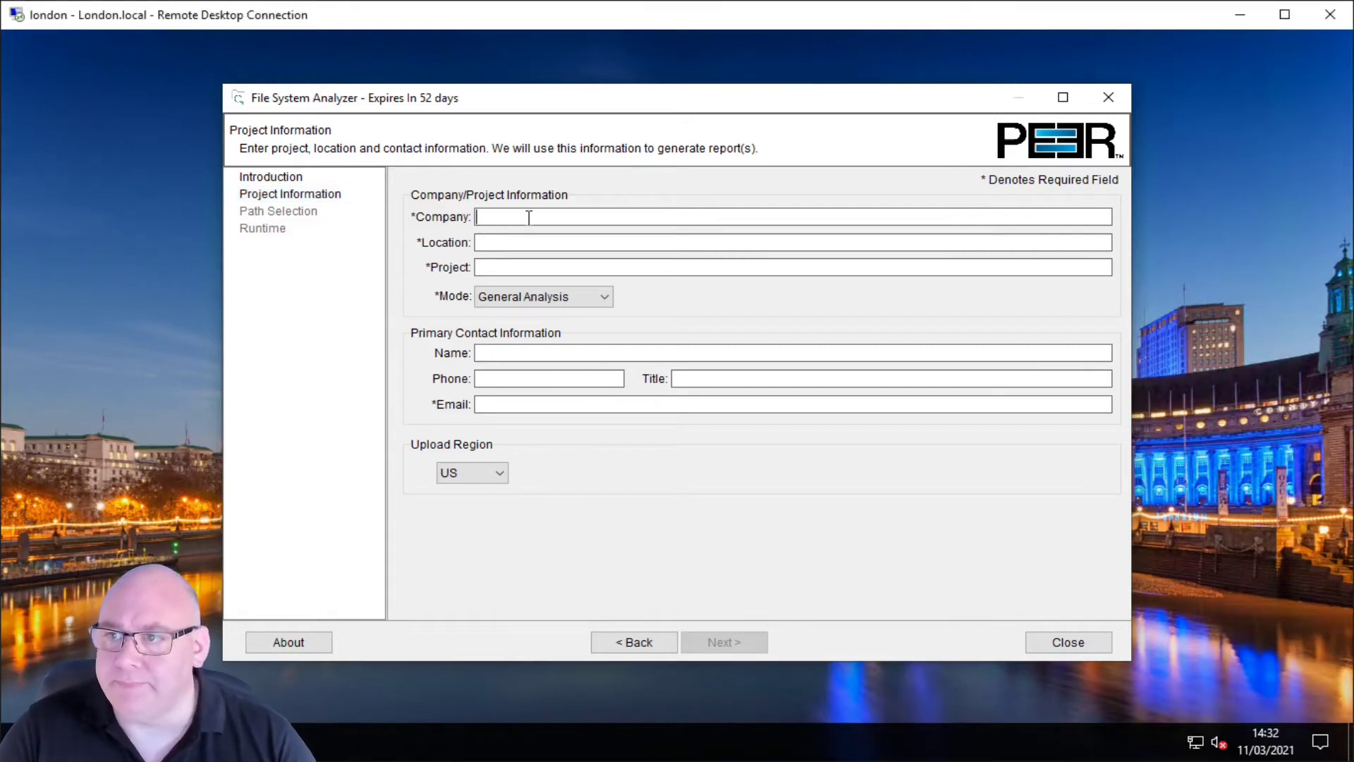
text(Peer Software)
key(Tab)
text(London, United Kingdom)
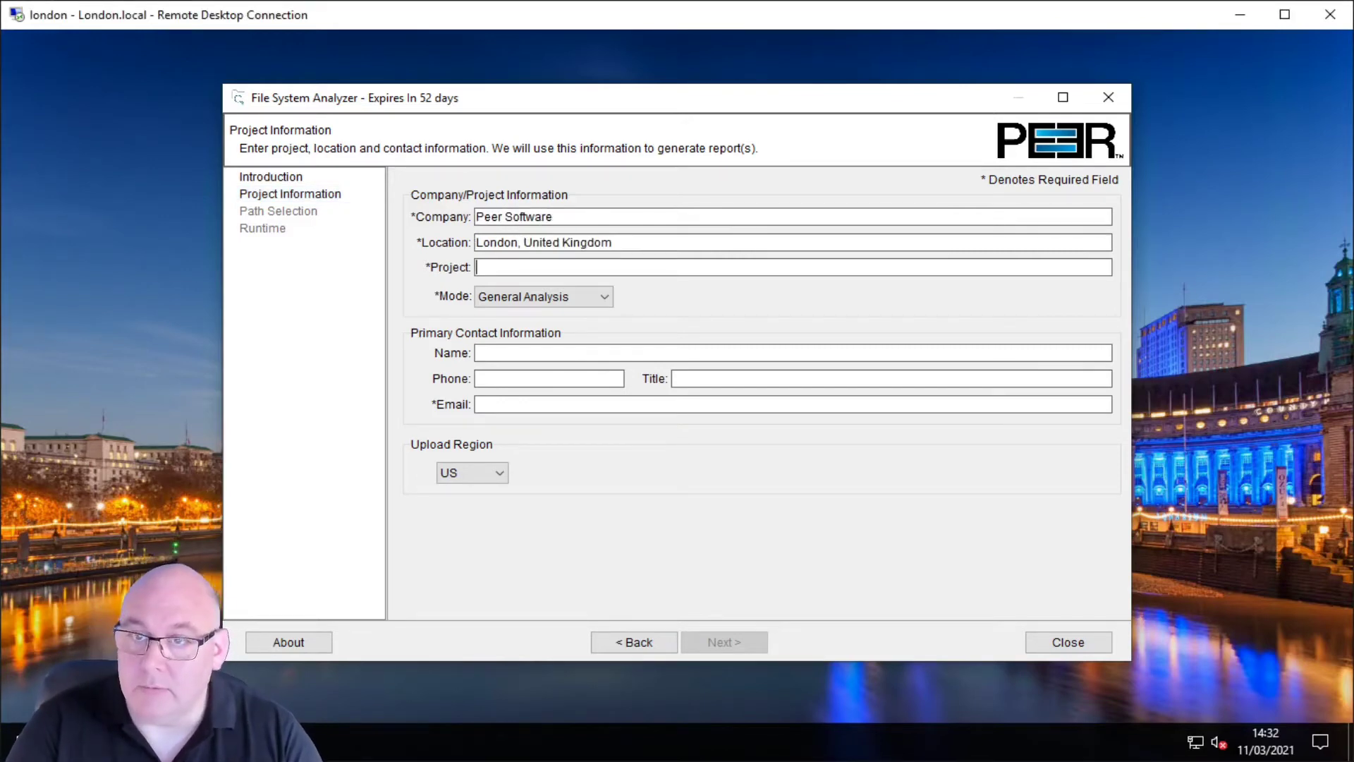
key(Tab)
text(User Data Scan)
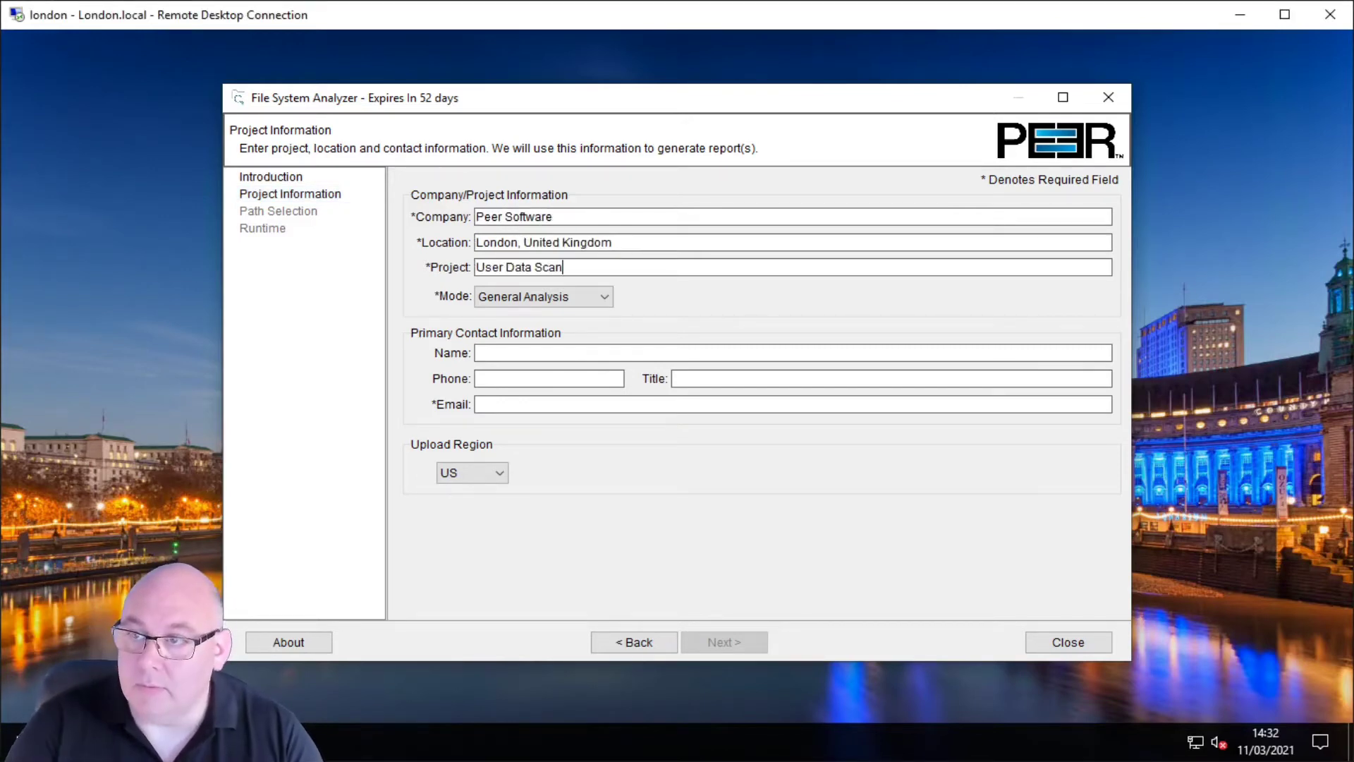
Step: Fill in the contact's name, phone number, job title 'Pre-Sales Engineer' and e-mail address
click(520, 352)
key(Tab)
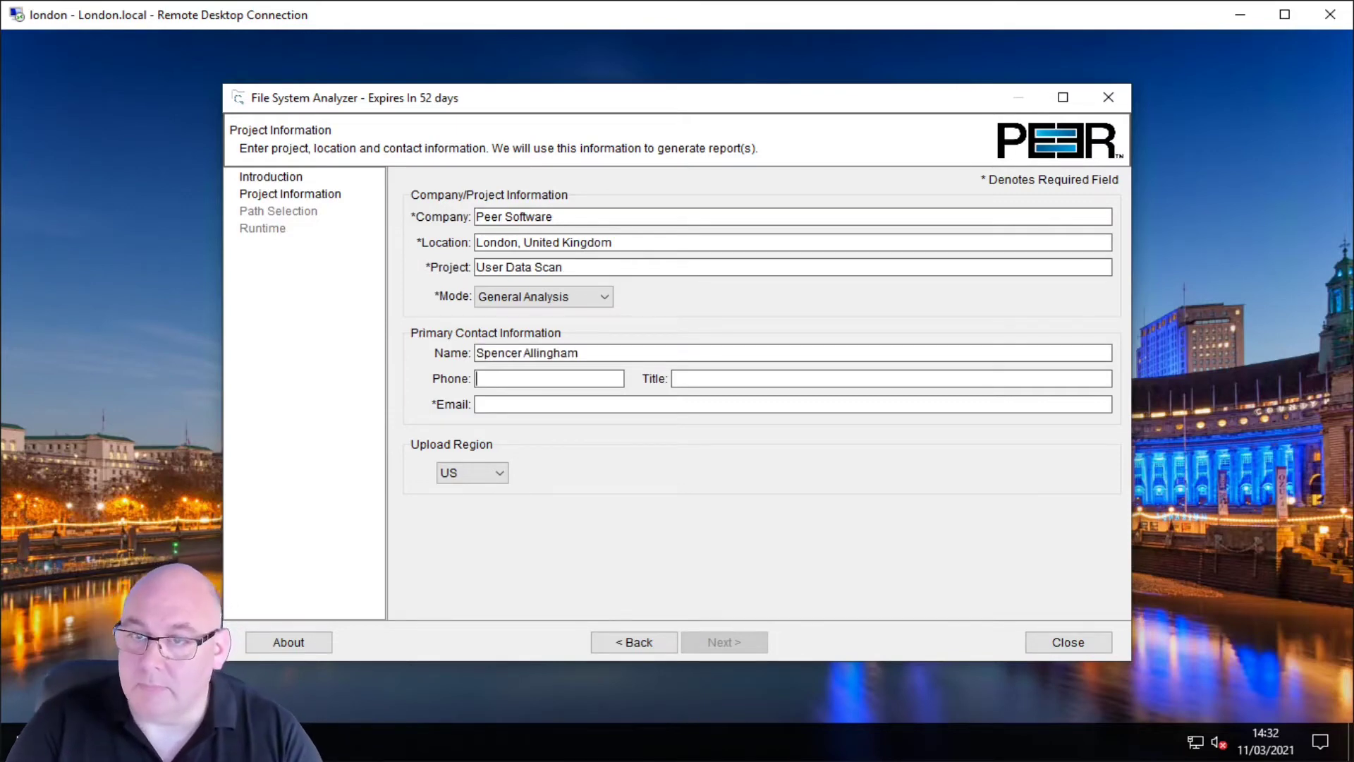
key(Tab)
text(Pre-Sales Engineer)
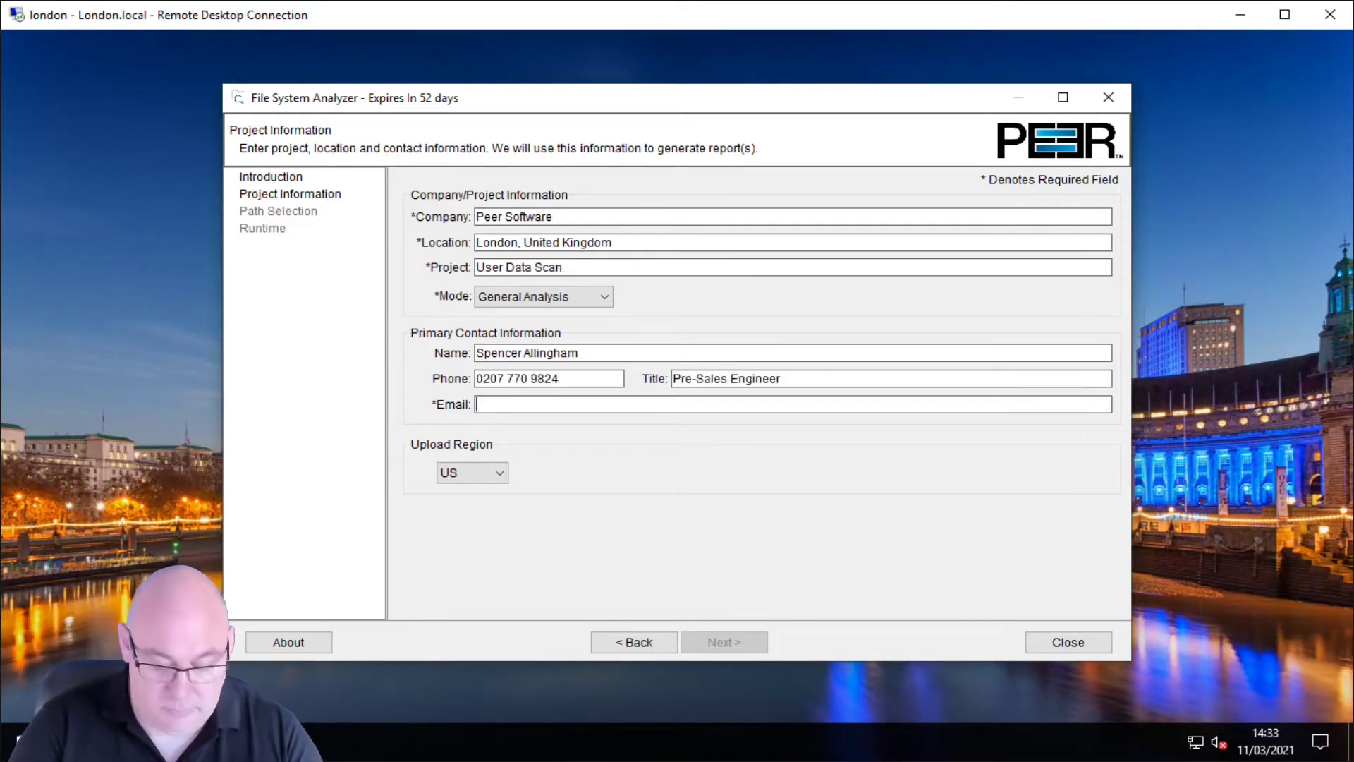
key(Tab)
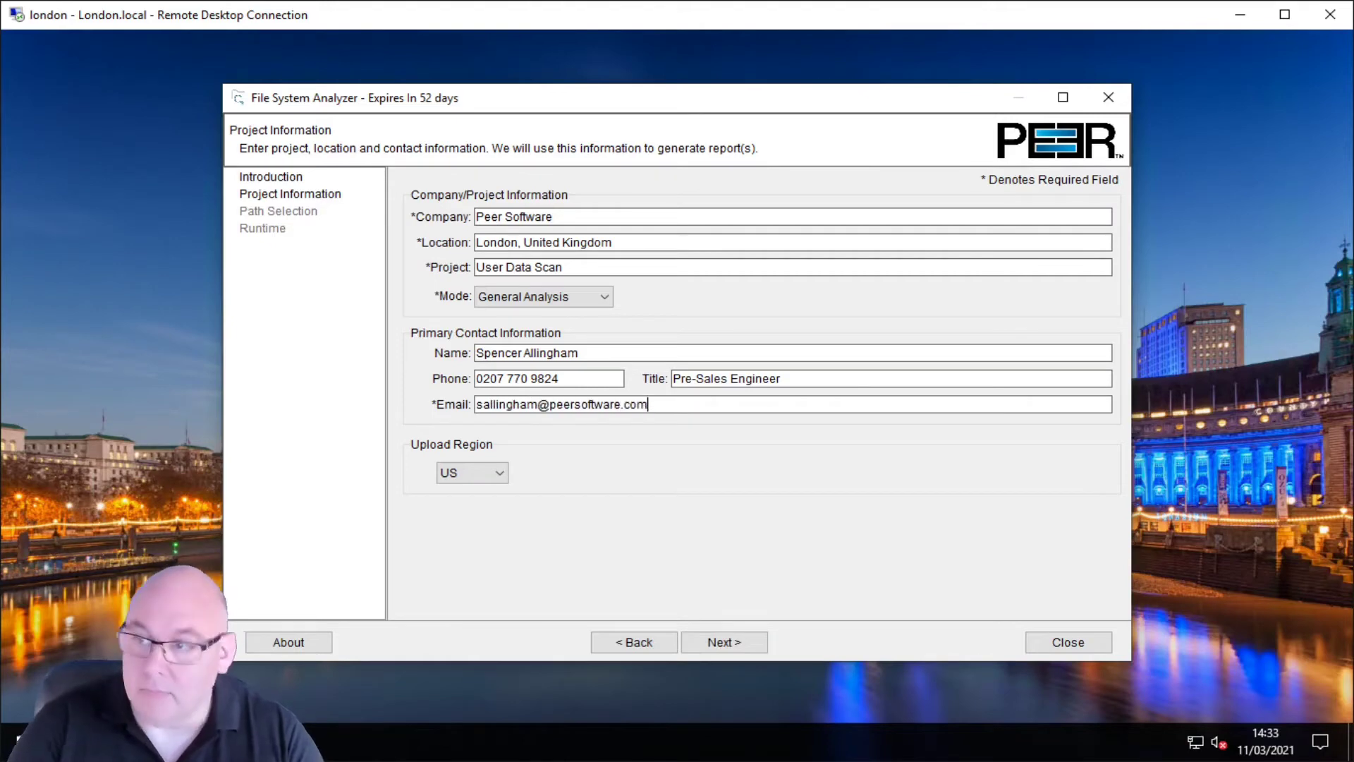
Step: Set the upload region to EU and the mode to Migration Preparation
key(Tab)
key(alt+Down)
key(Down)
key(Return)
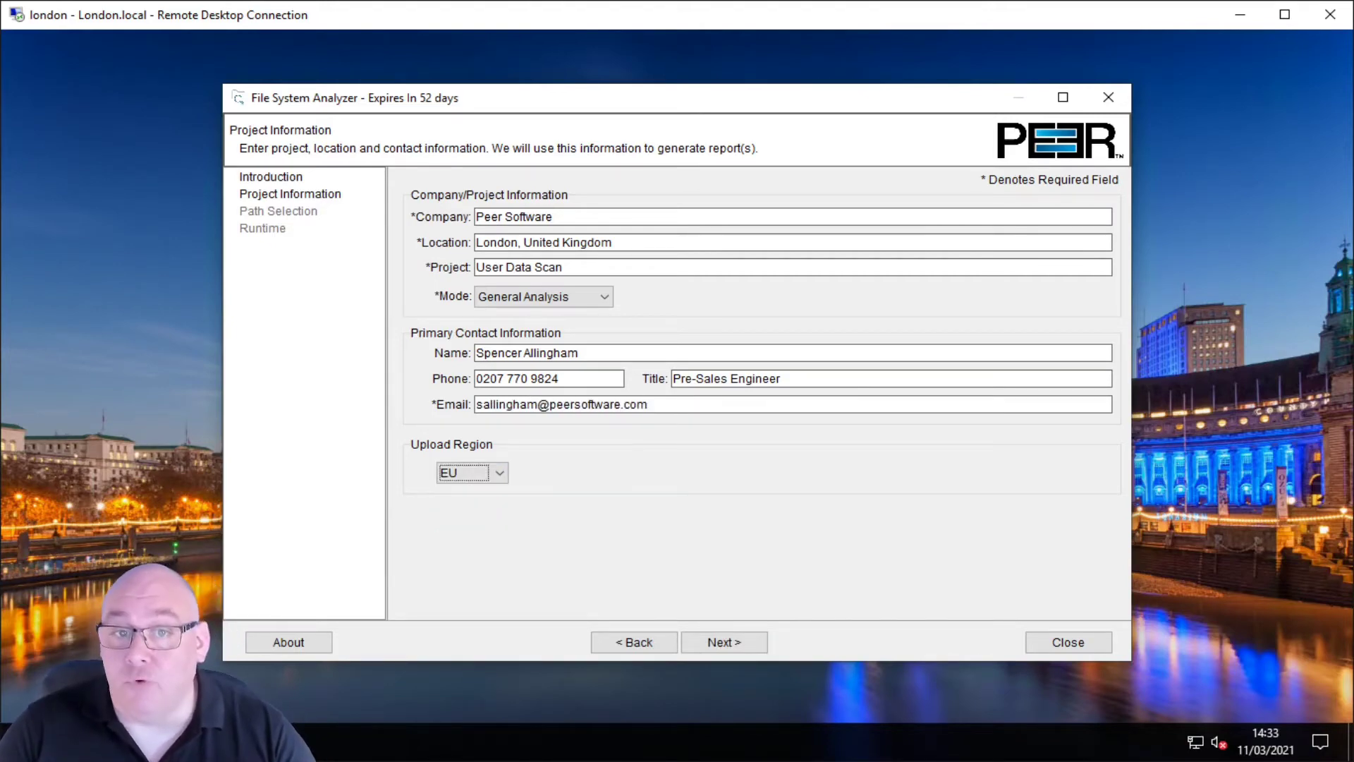
click(533, 299)
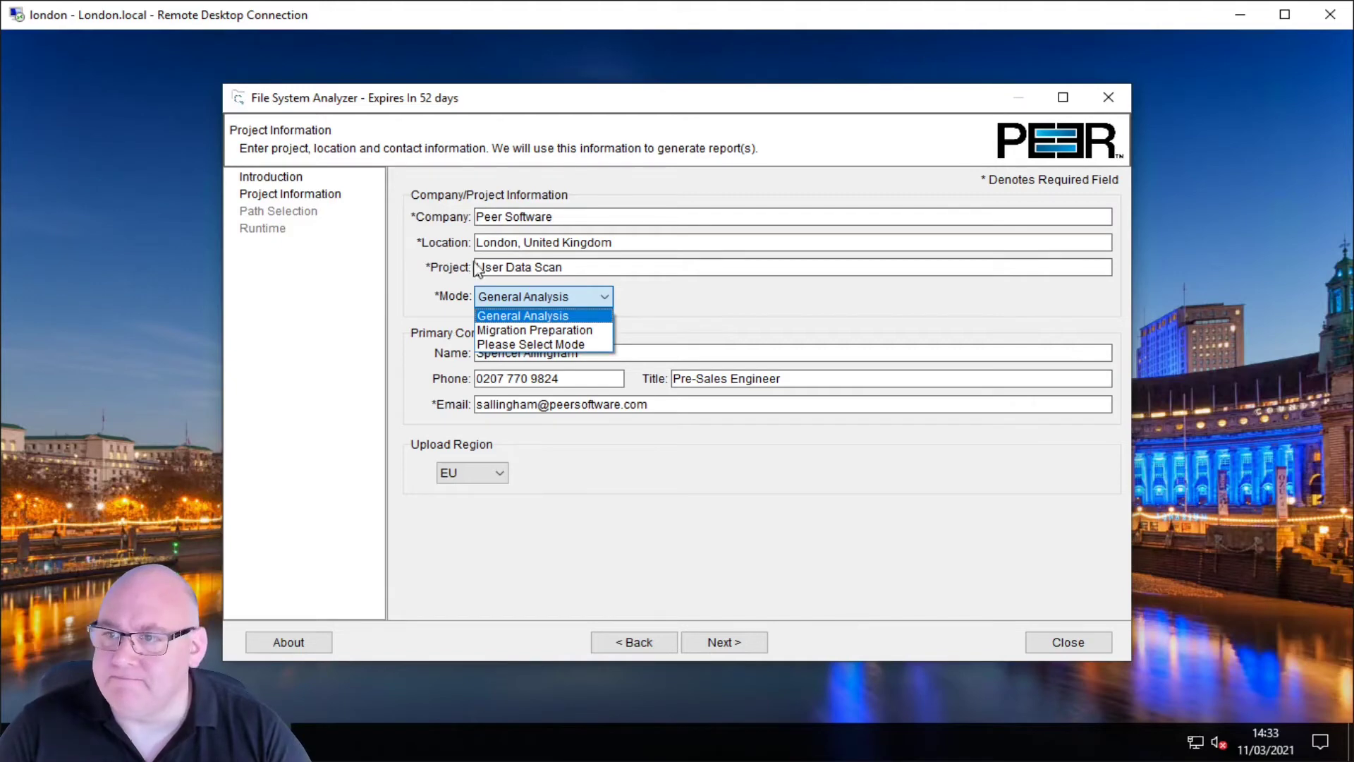
click(545, 331)
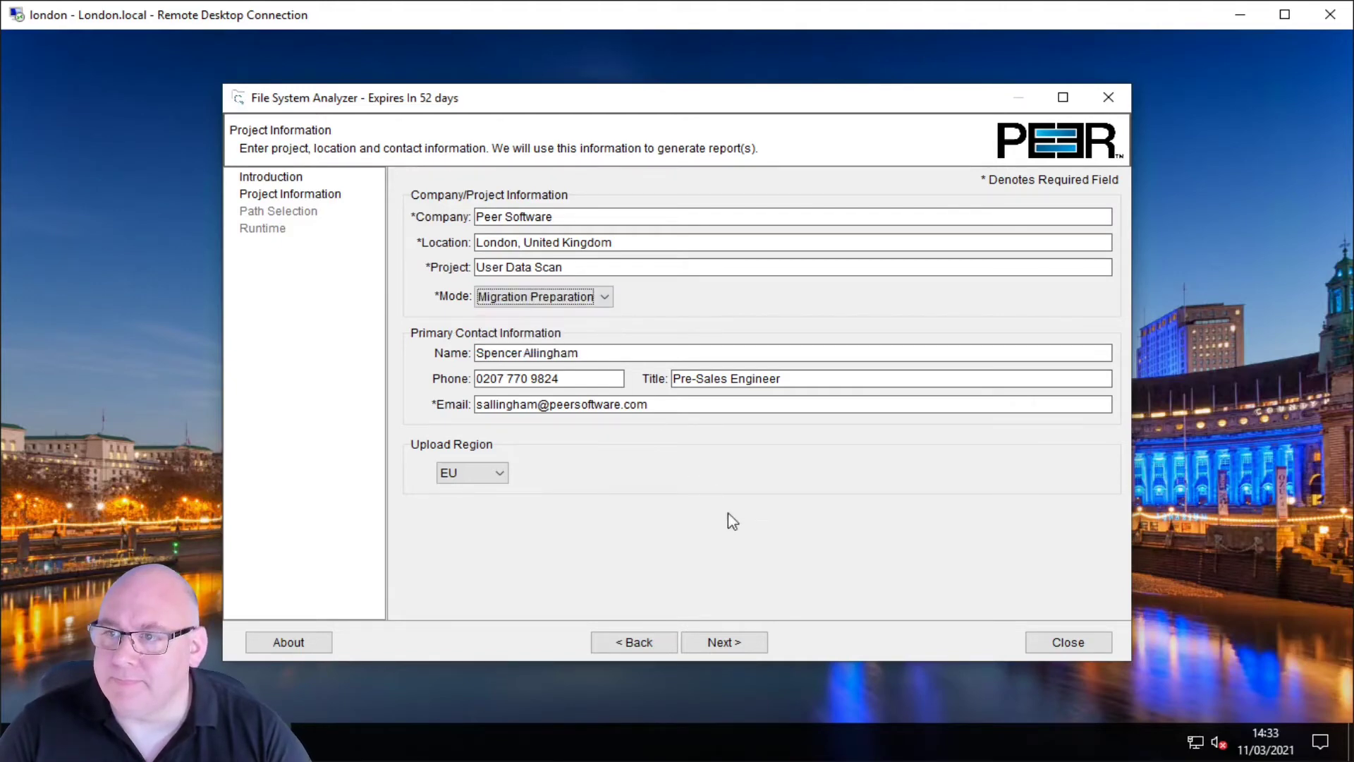
click(764, 642)
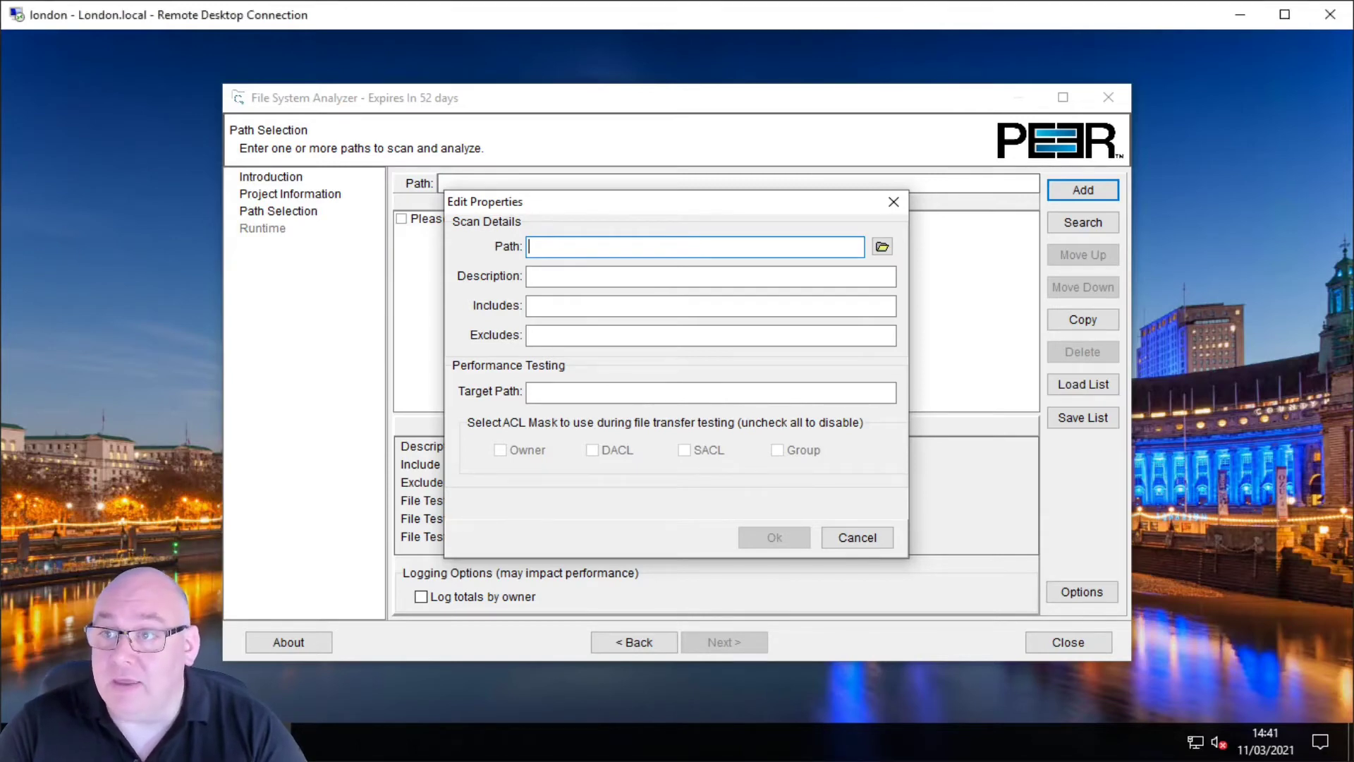
Step: Choose F:\User Files on the UserData (F:) drive as the scan folder
click(882, 247)
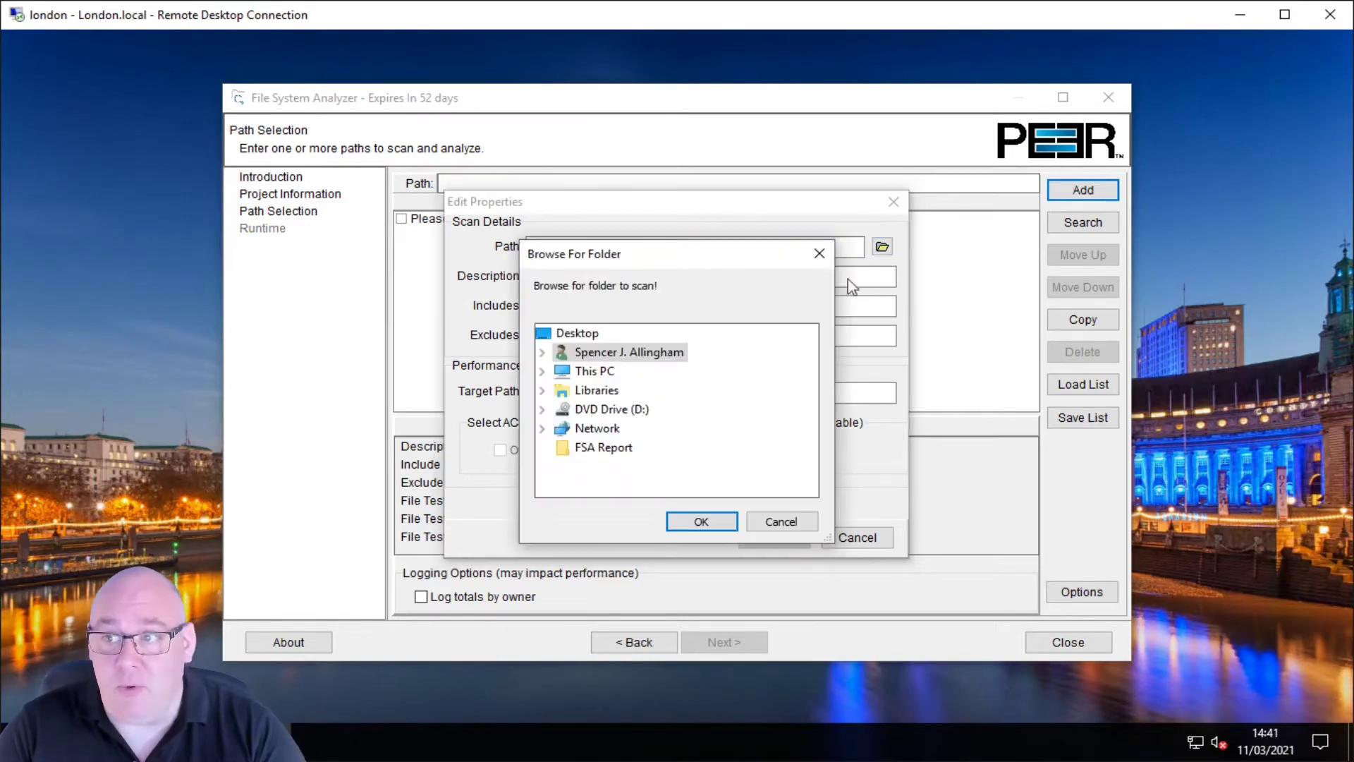
click(543, 372)
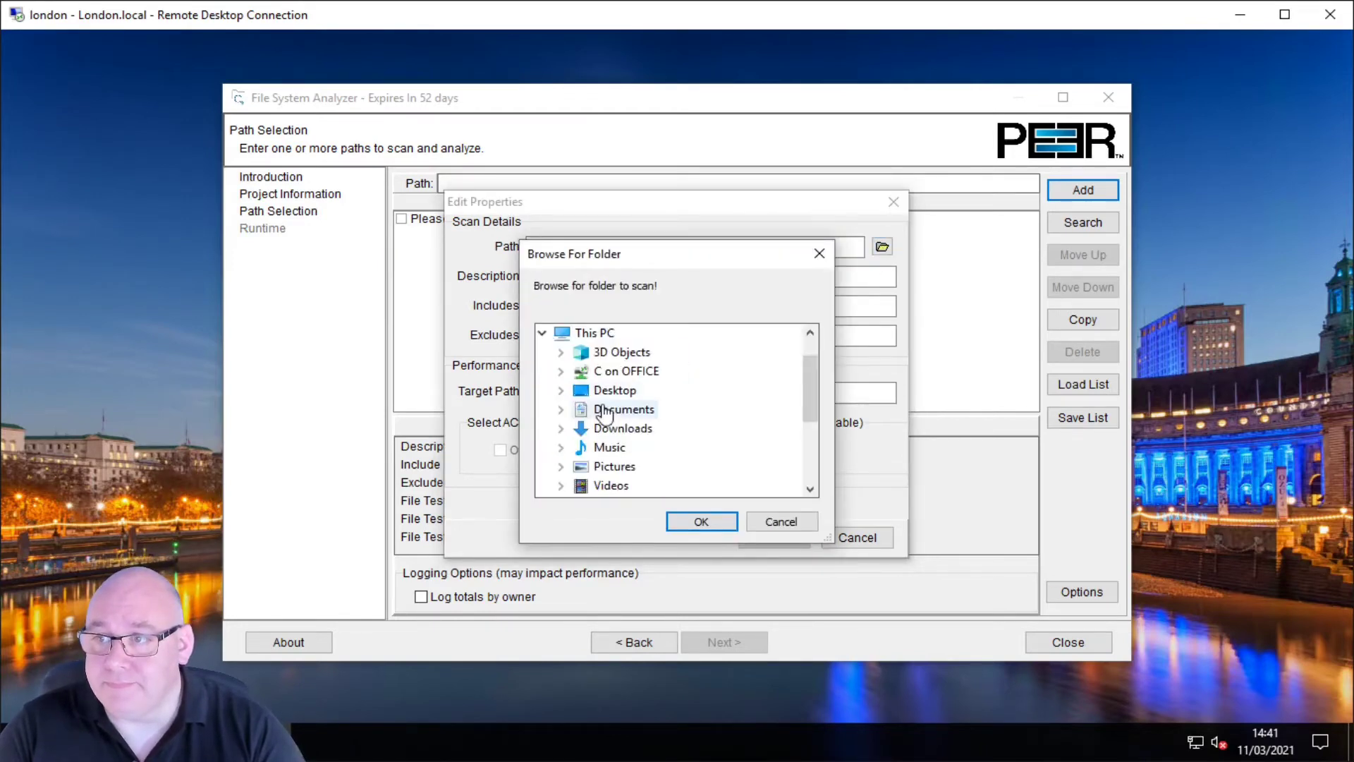
scroll(575, 408, down, 2)
click(562, 449)
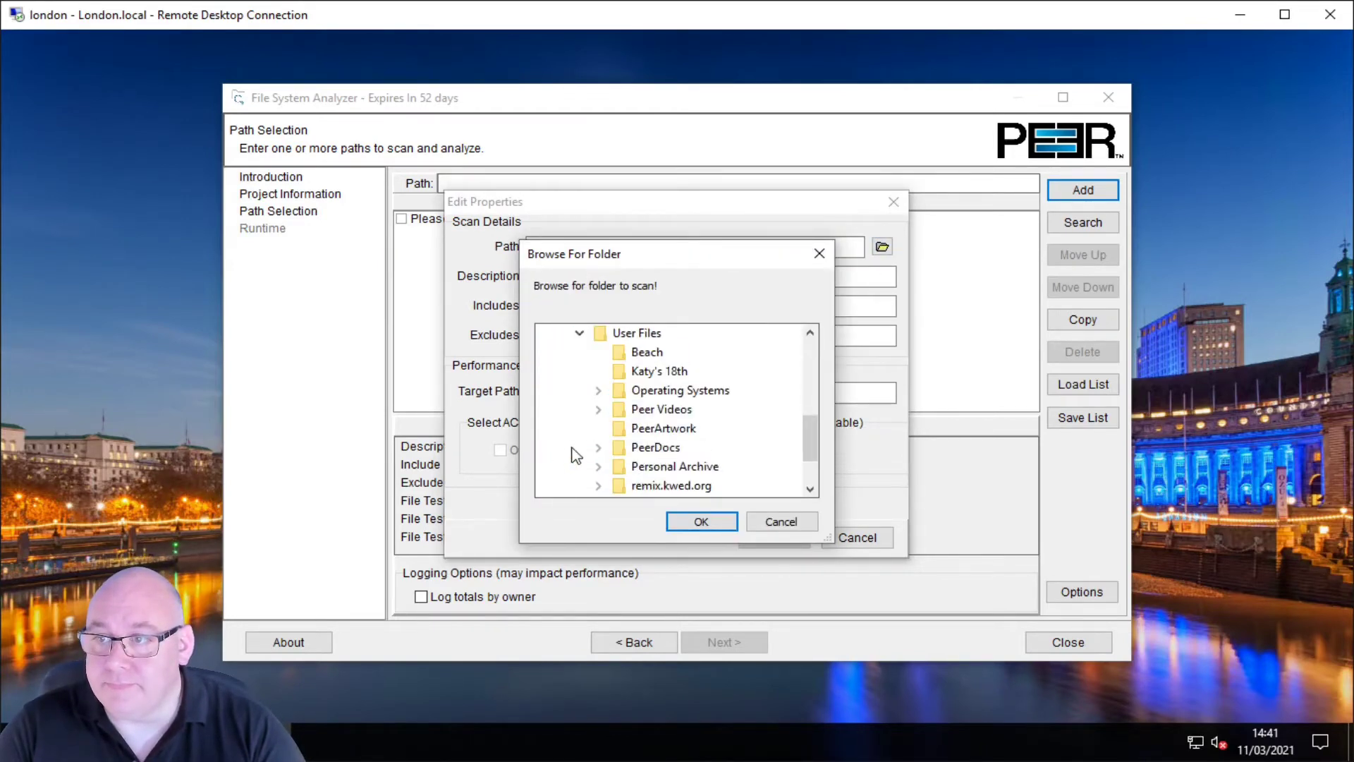
click(649, 336)
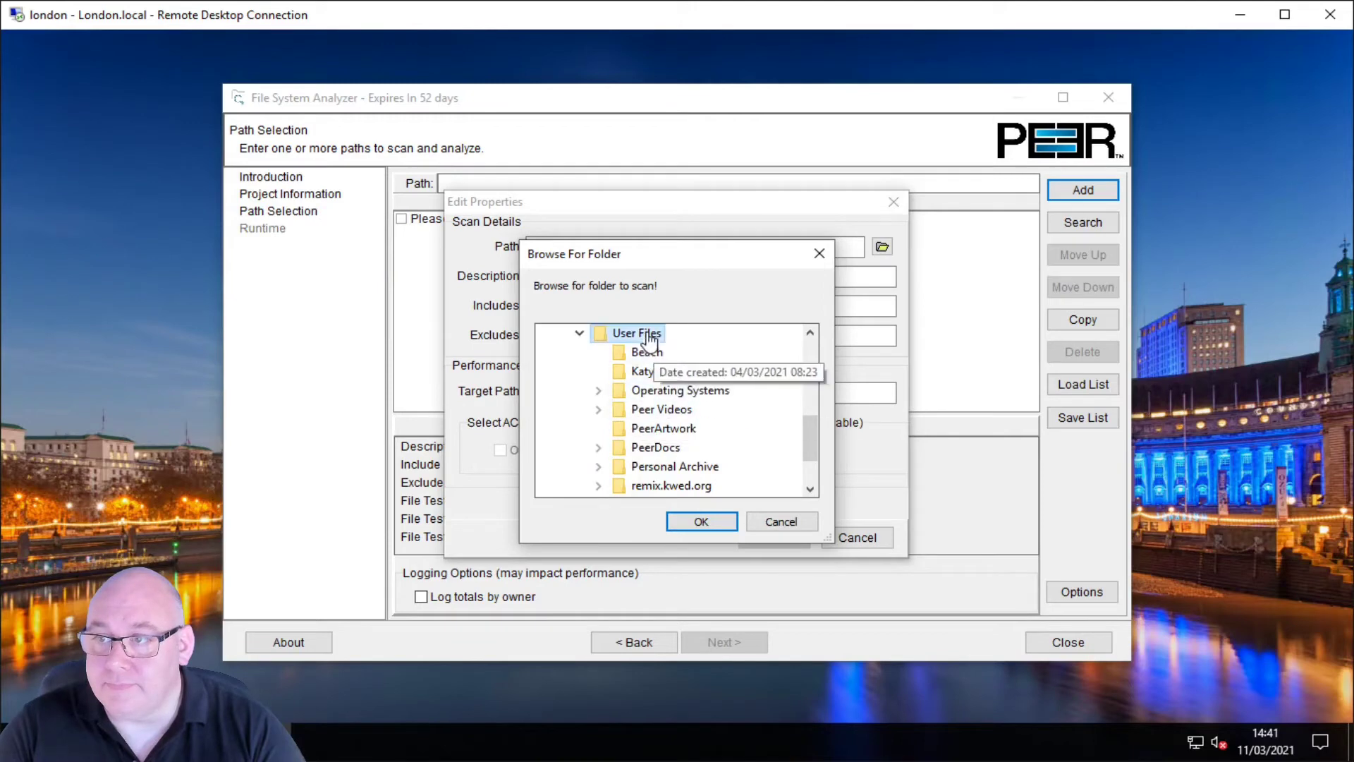
click(699, 521)
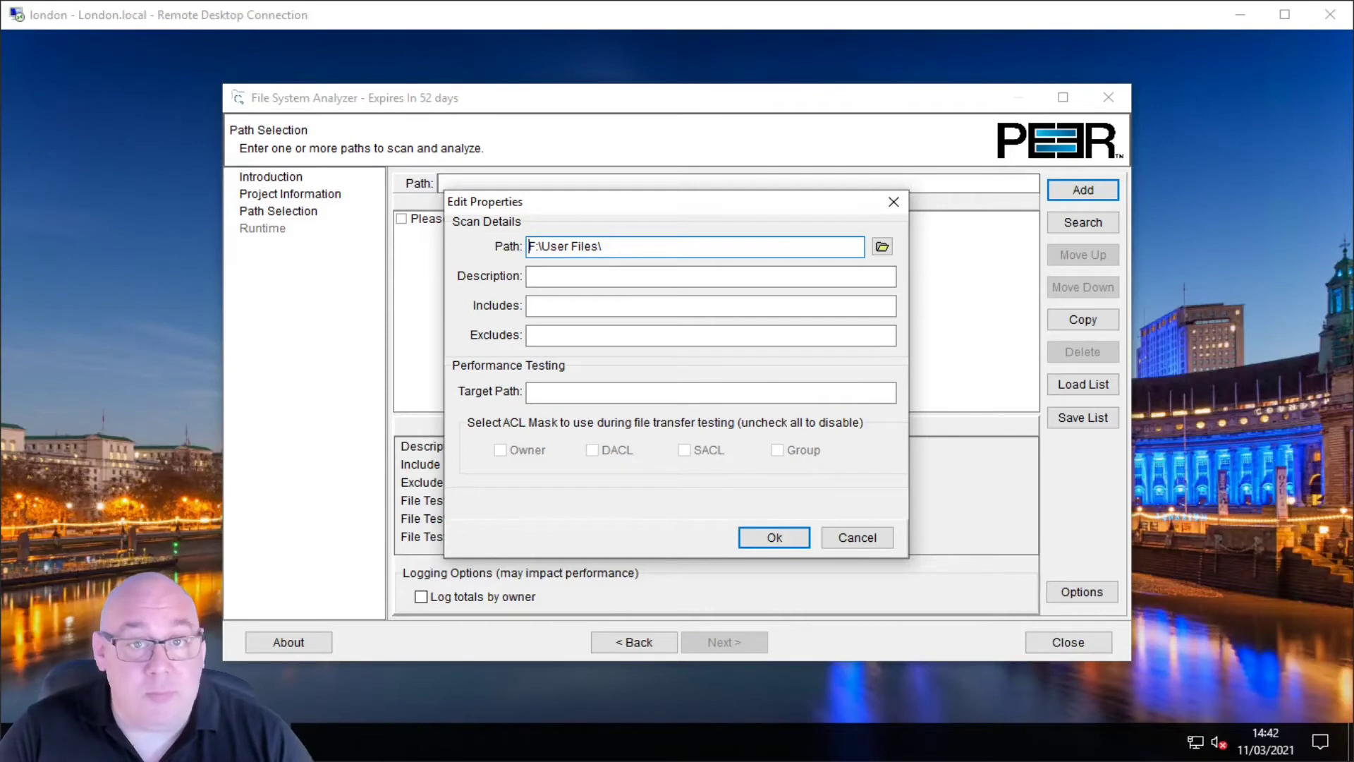
Step: Enter the description 'User data analysis and migration test.'
click(578, 275)
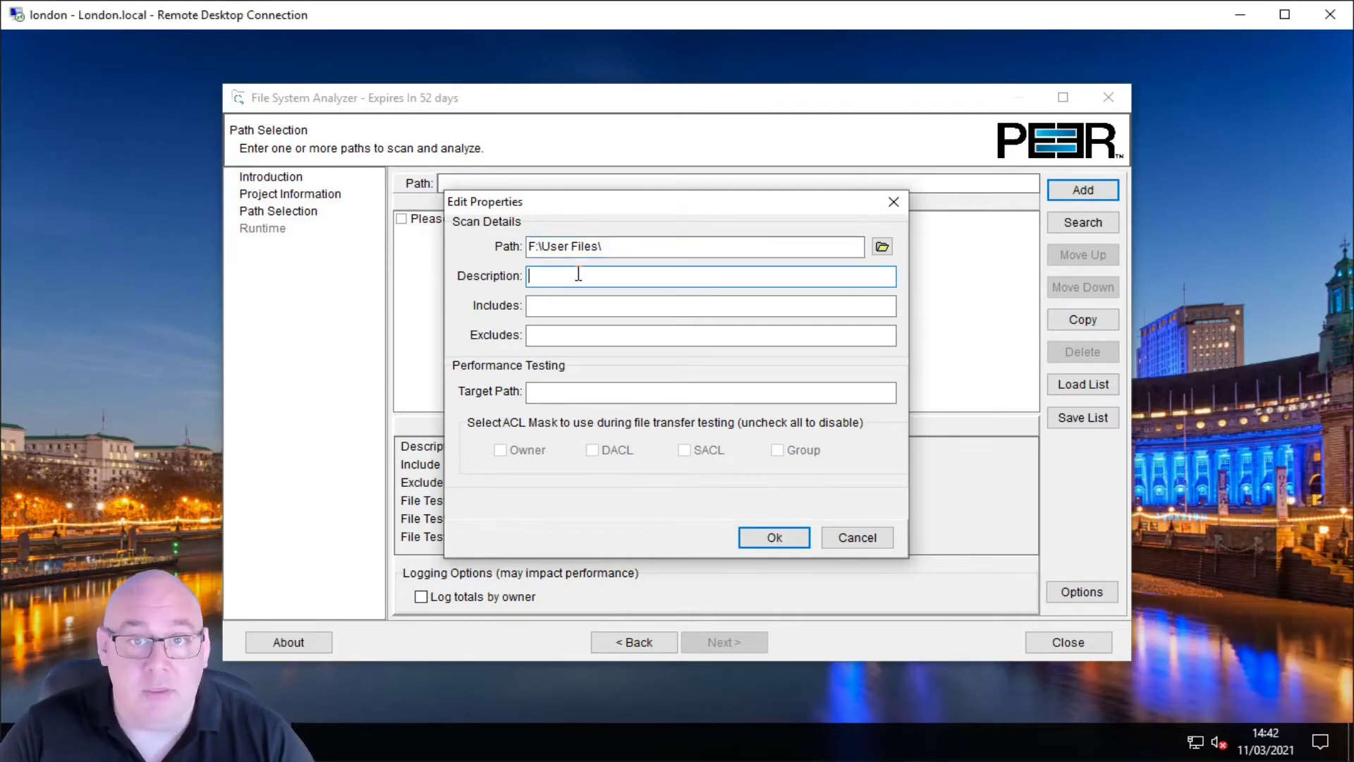
text(User da)
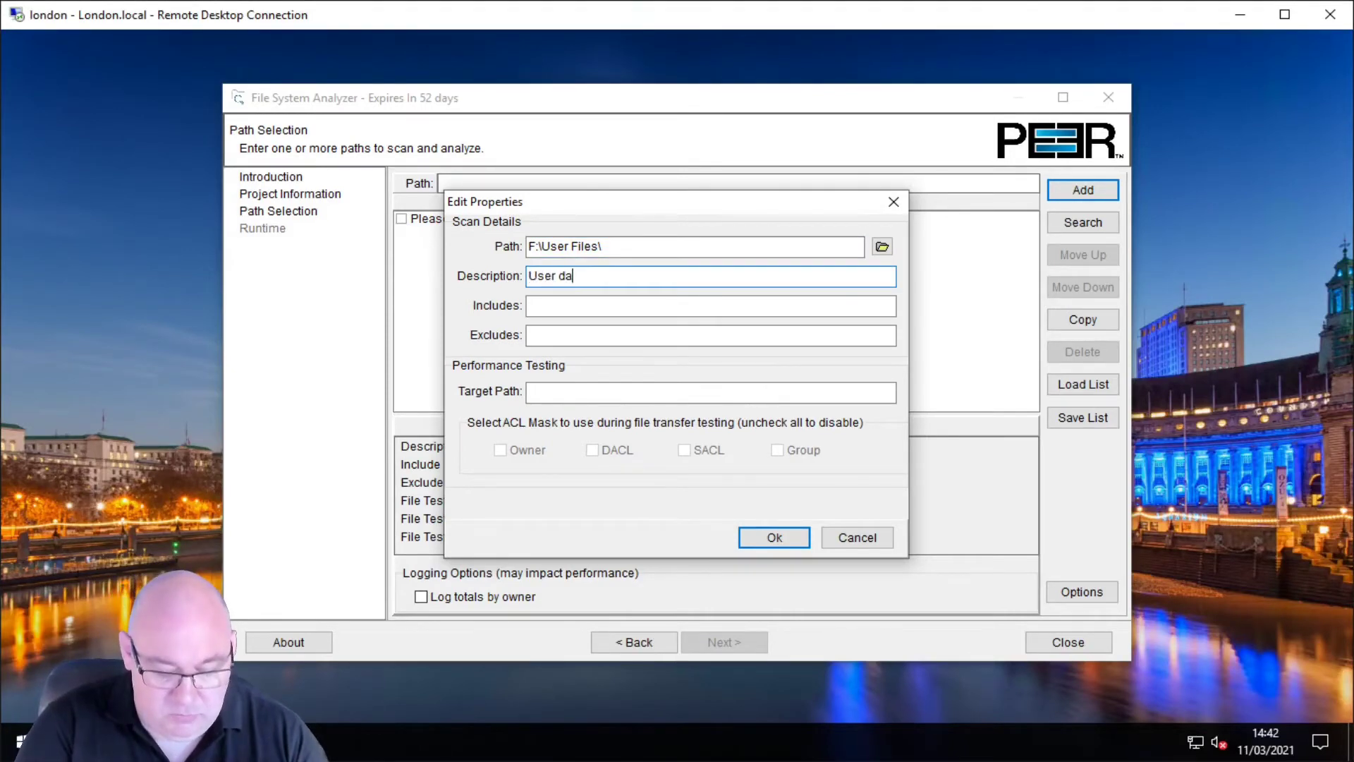
text(ta )
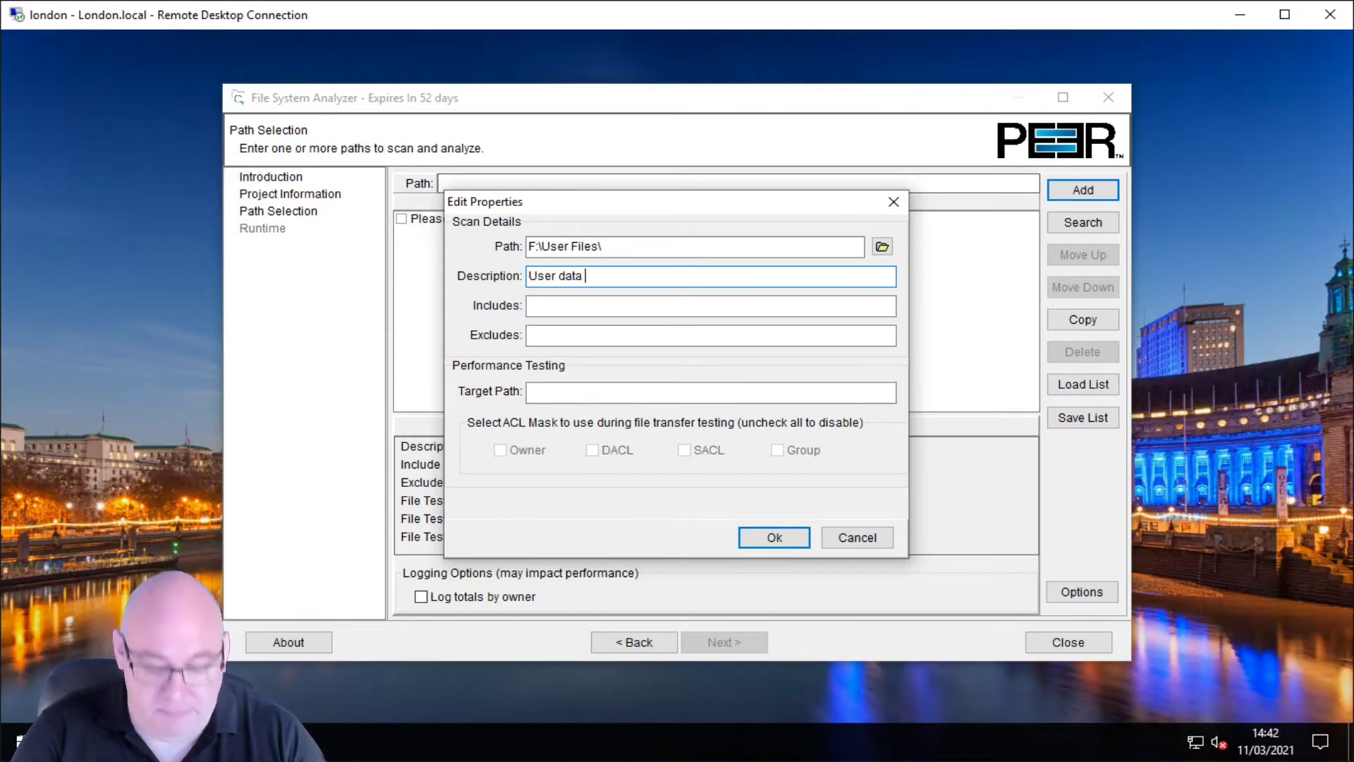
text(analysis and mi)
text(grat)
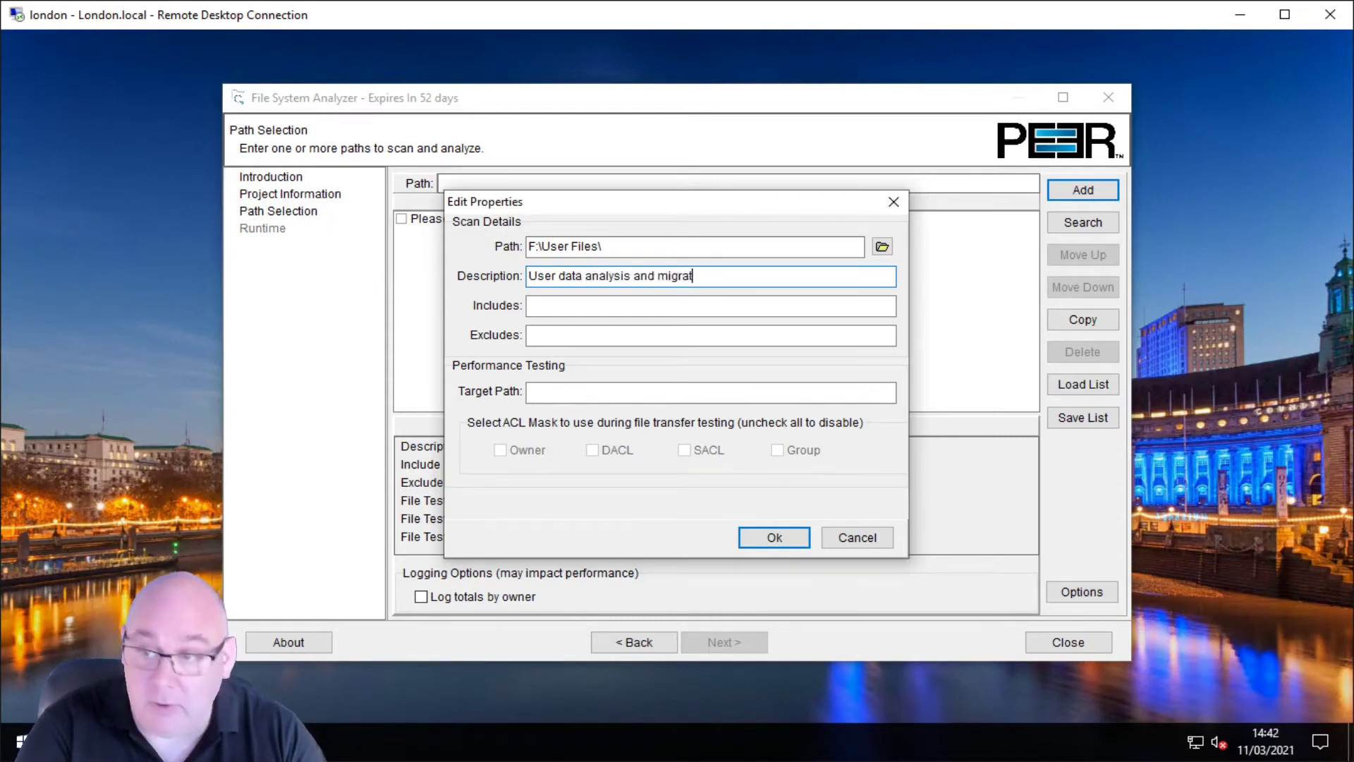
text(ion test.)
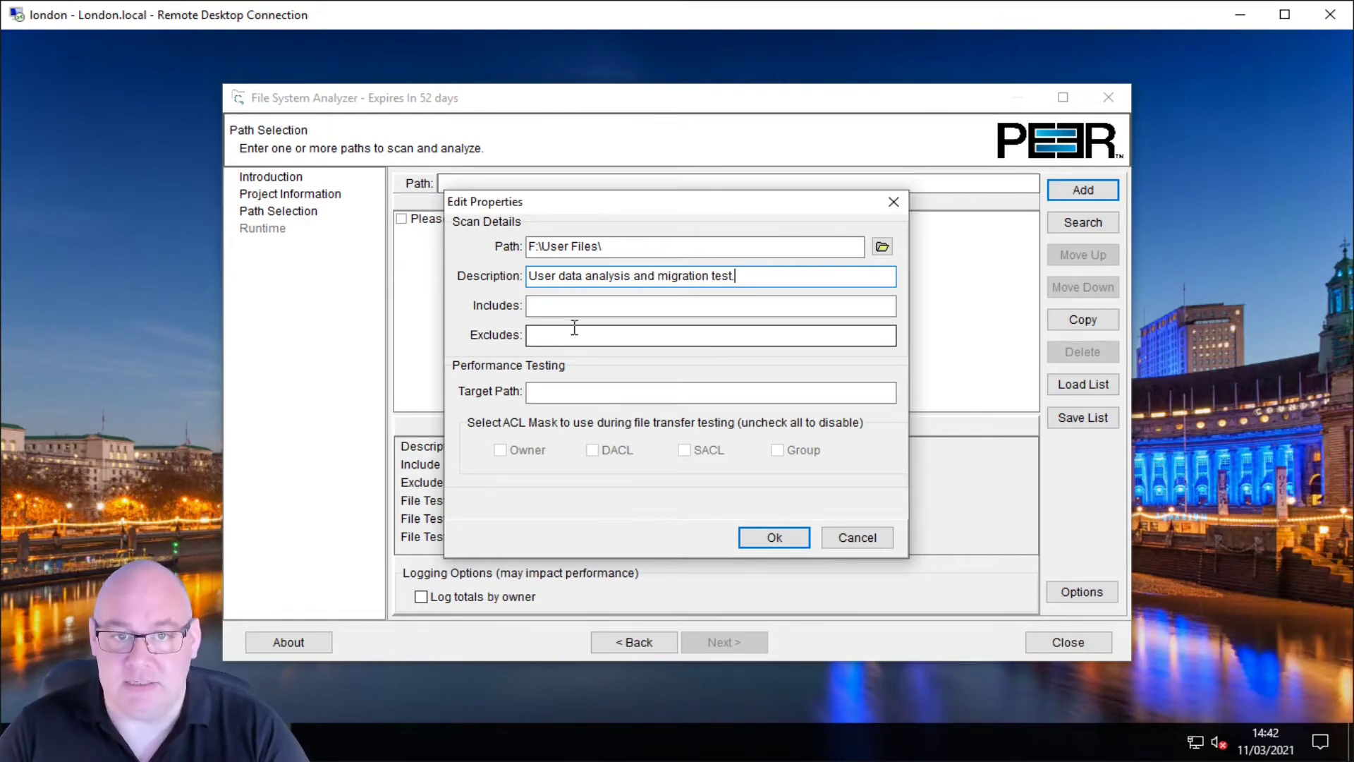
click(591, 392)
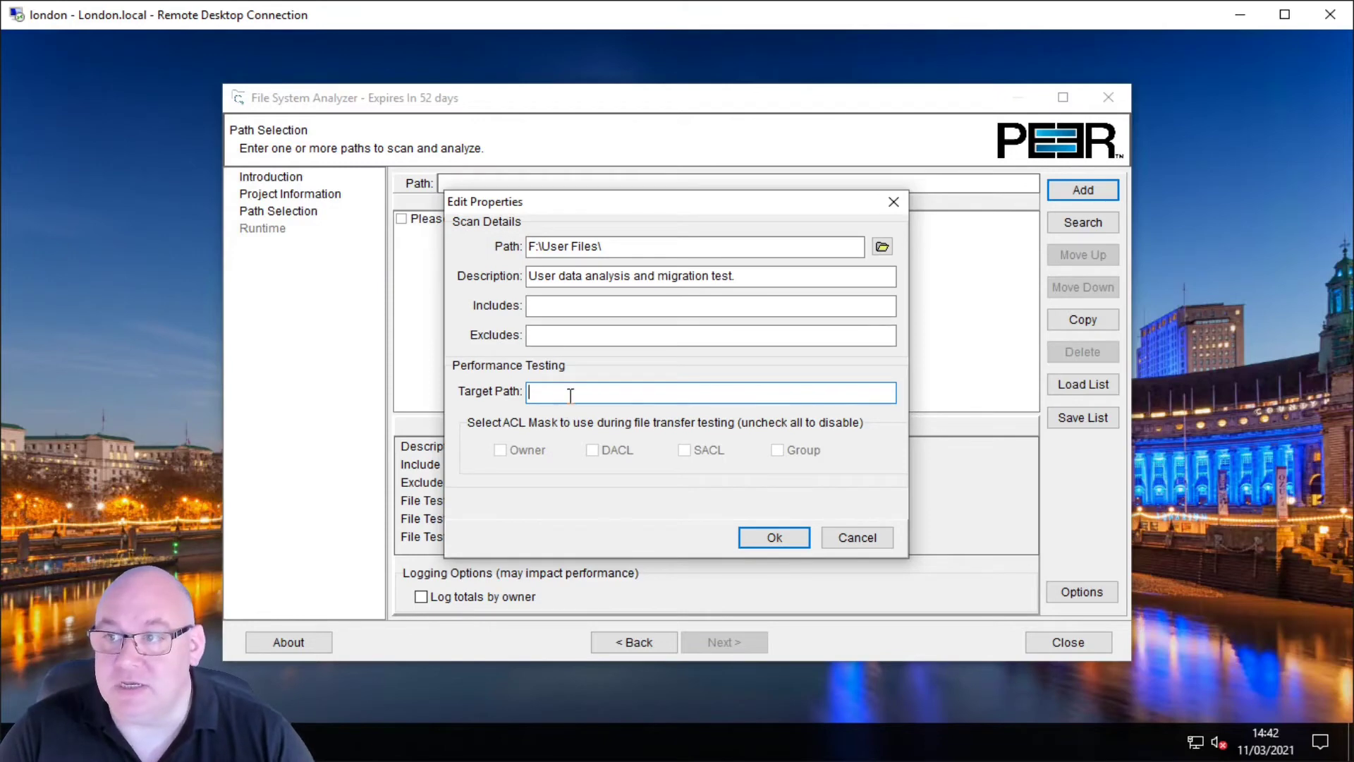
Step: Type \\NewYork\PeerTarget as the performance test target path, fixing a typo
text(\Ne)
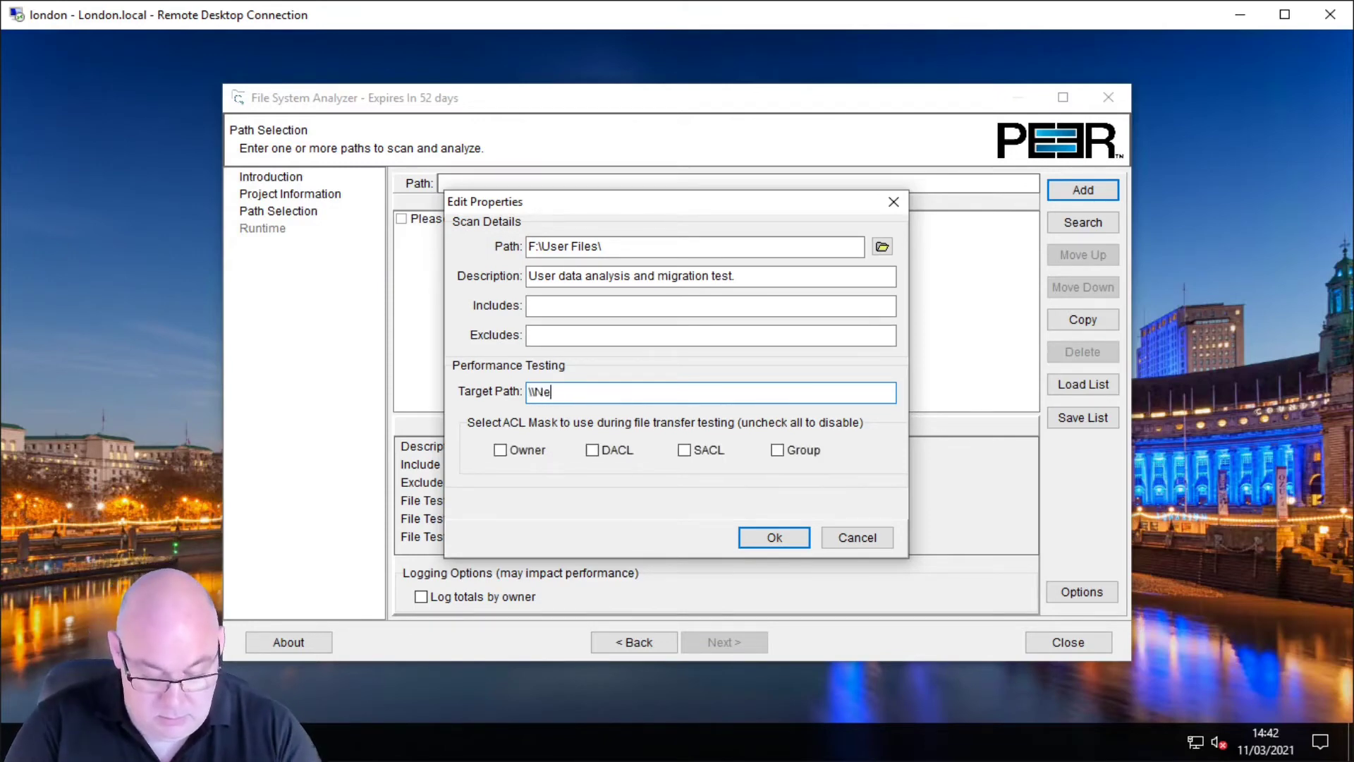
text(wYork\)
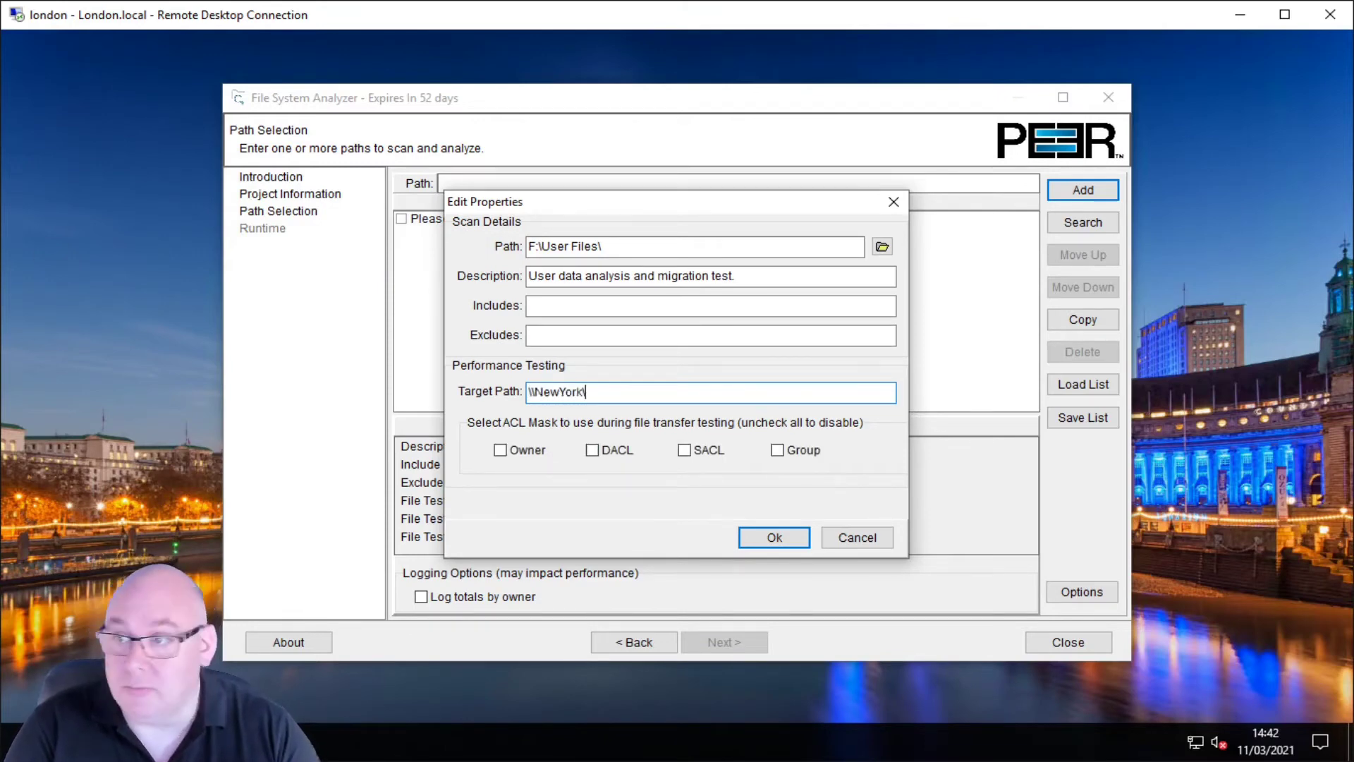
text(PeerTYarge)
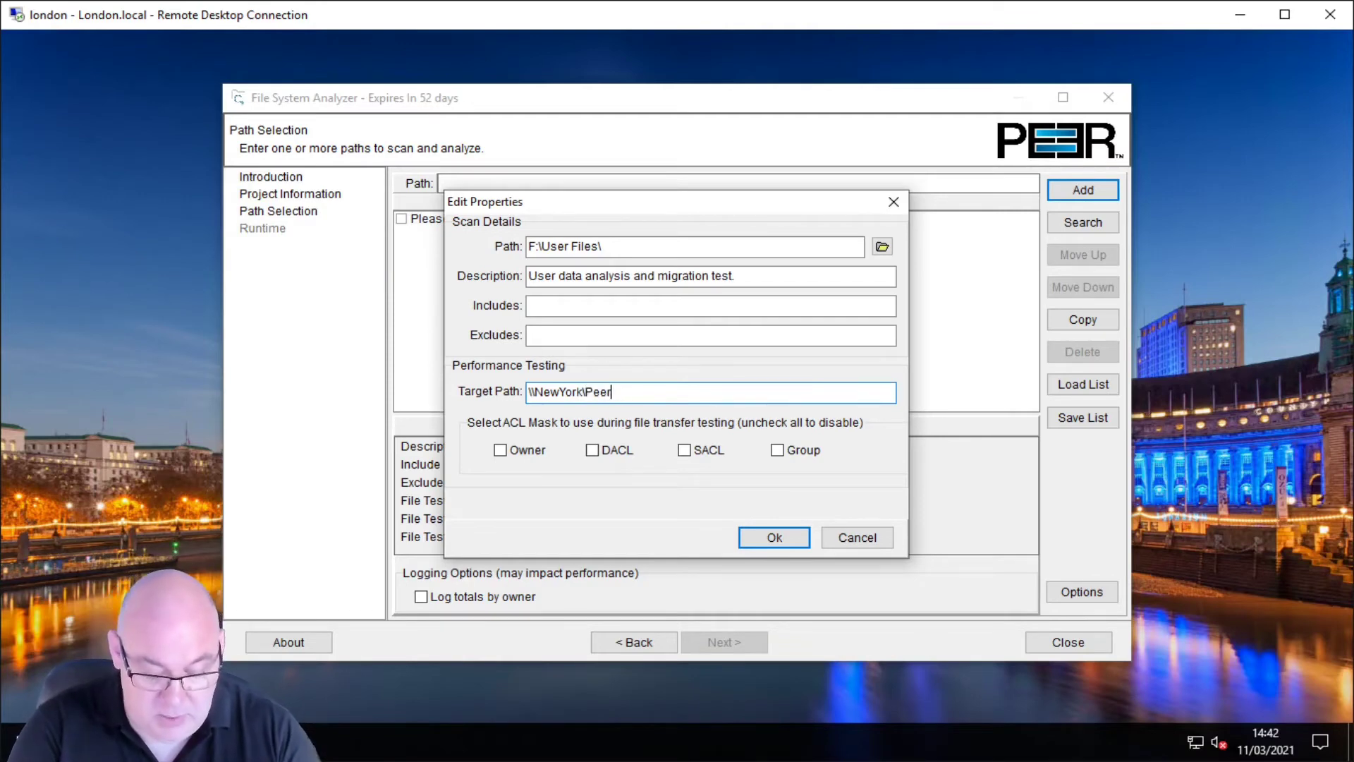
key(BackSpace)
key(BackSpace)
key(BackSpace)
key(BackSpace)
key(BackSpace)
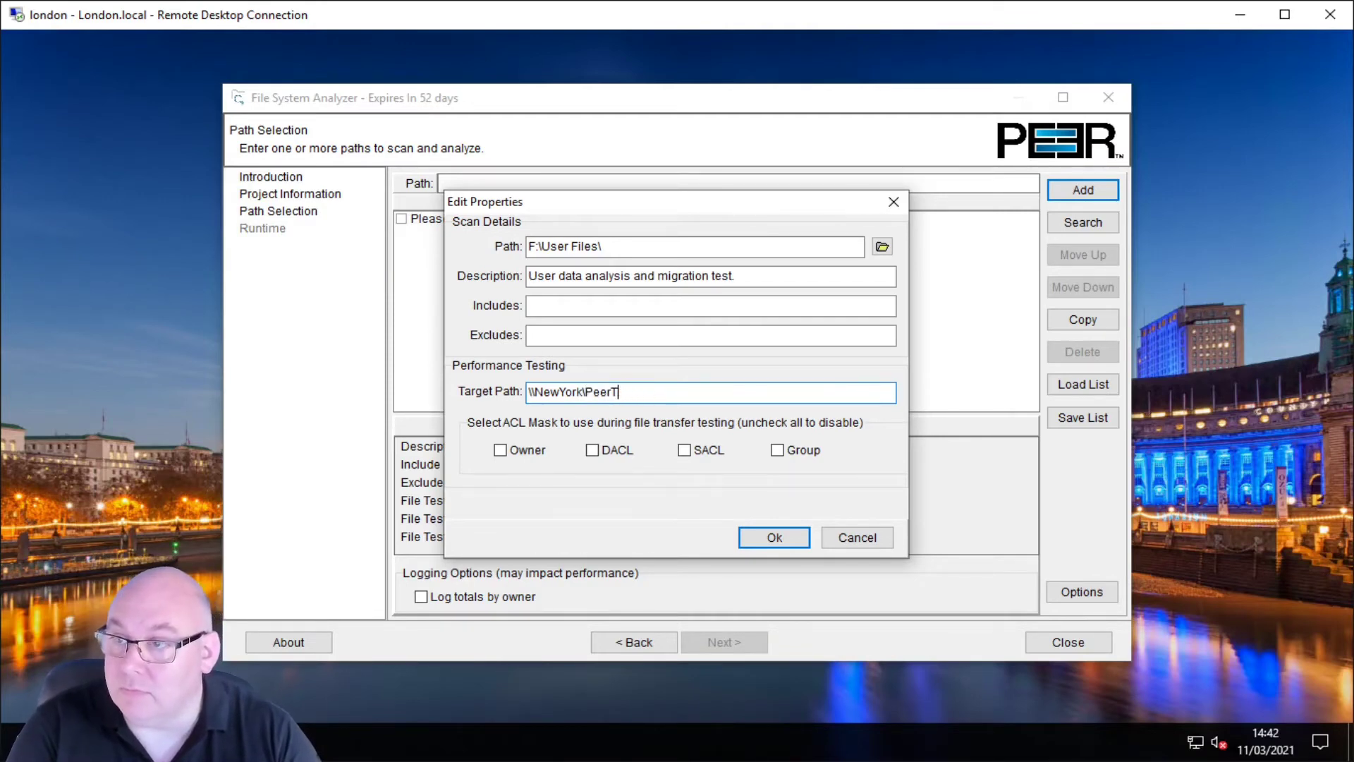
text(arget)
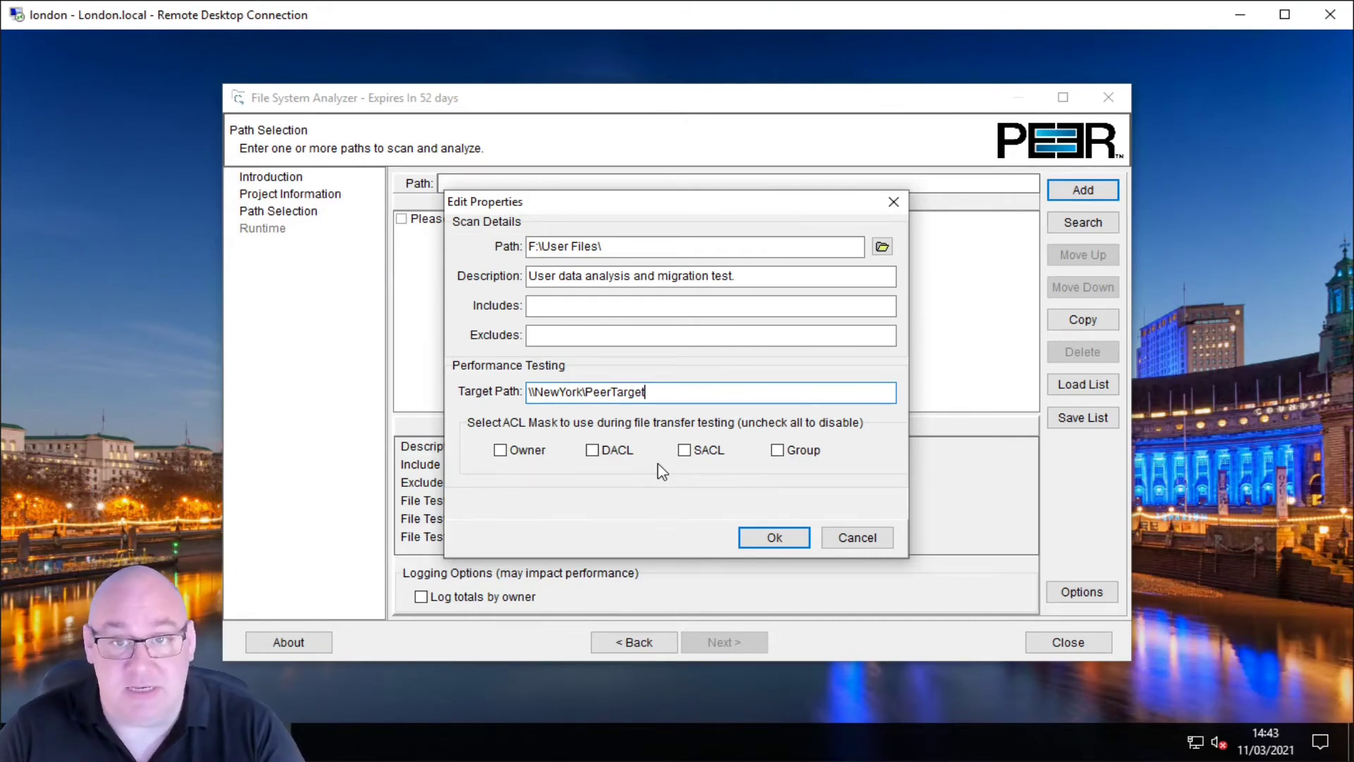
Step: Tick Owner, DACL, Group and SACL in the ACL mask and save F:\User Files\ to the list
click(501, 450)
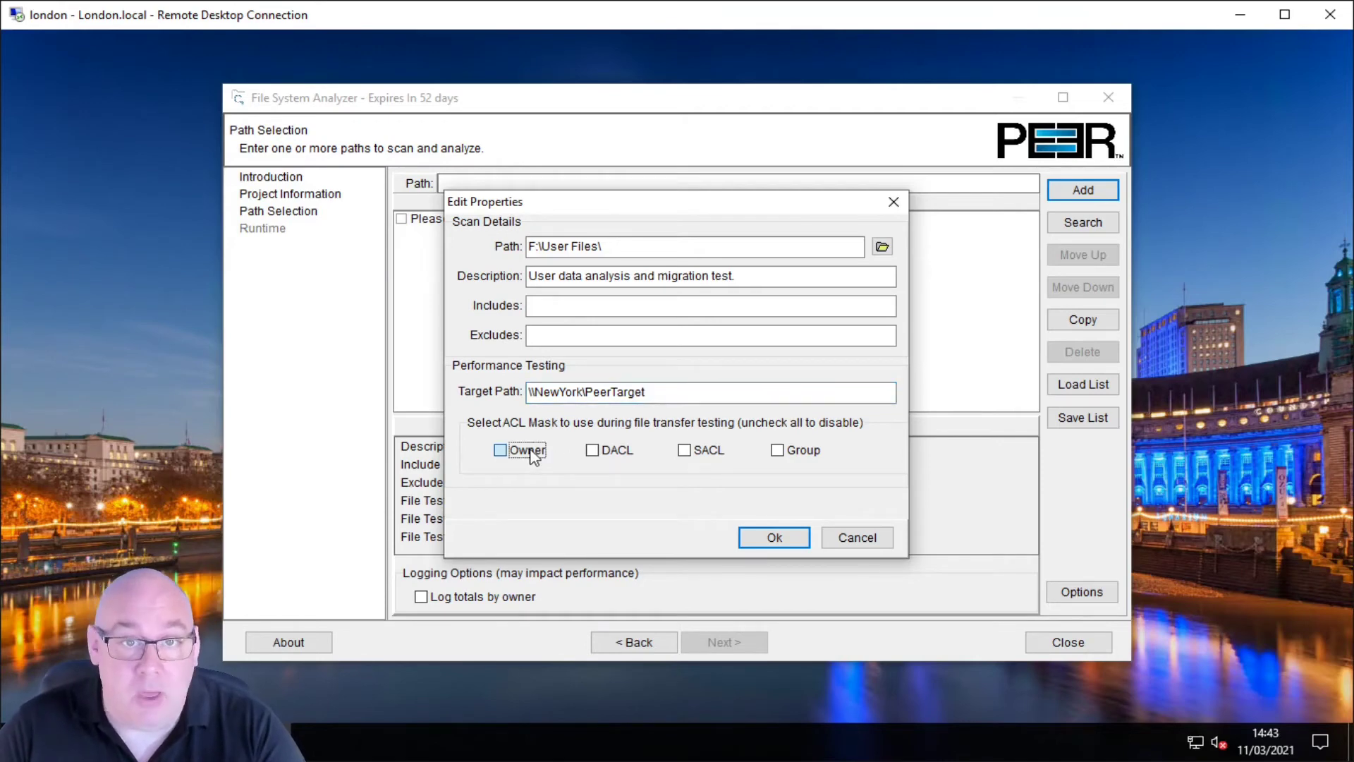
click(598, 451)
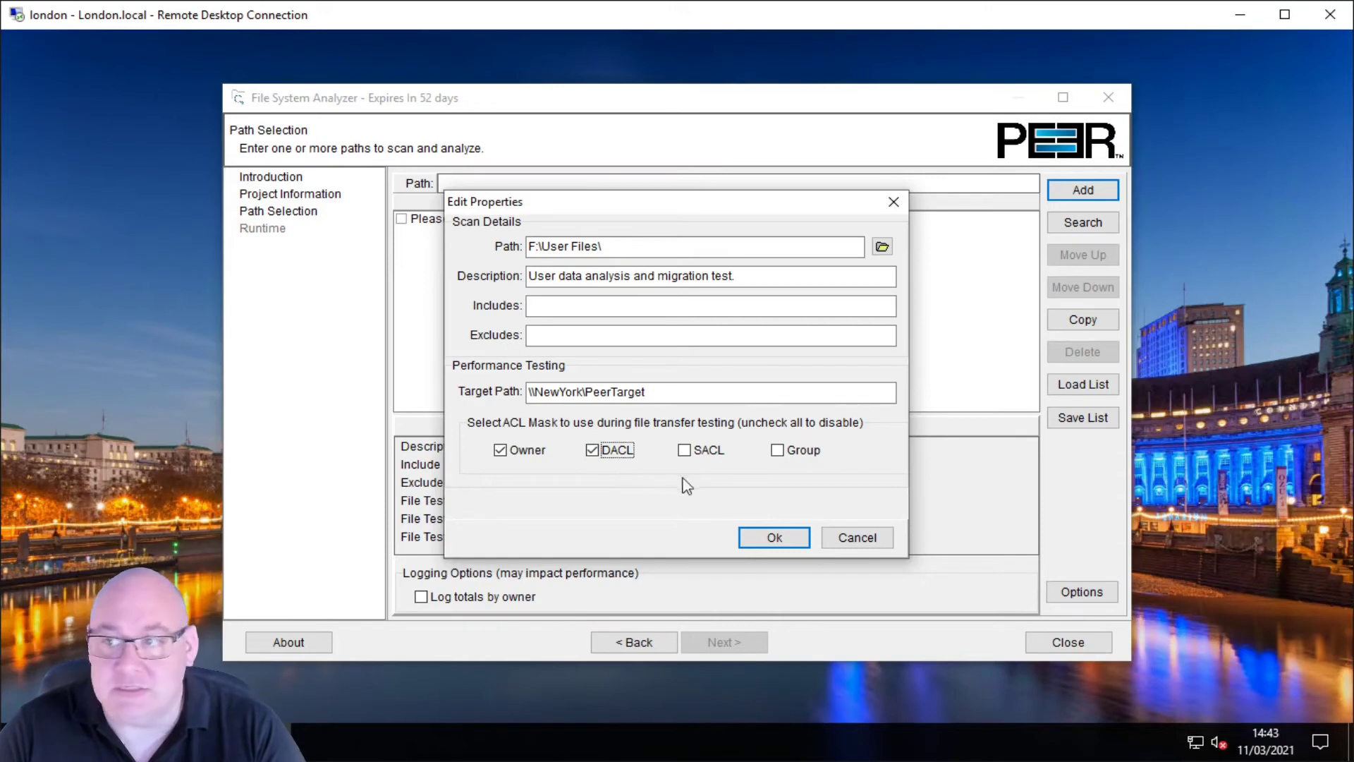
click(777, 451)
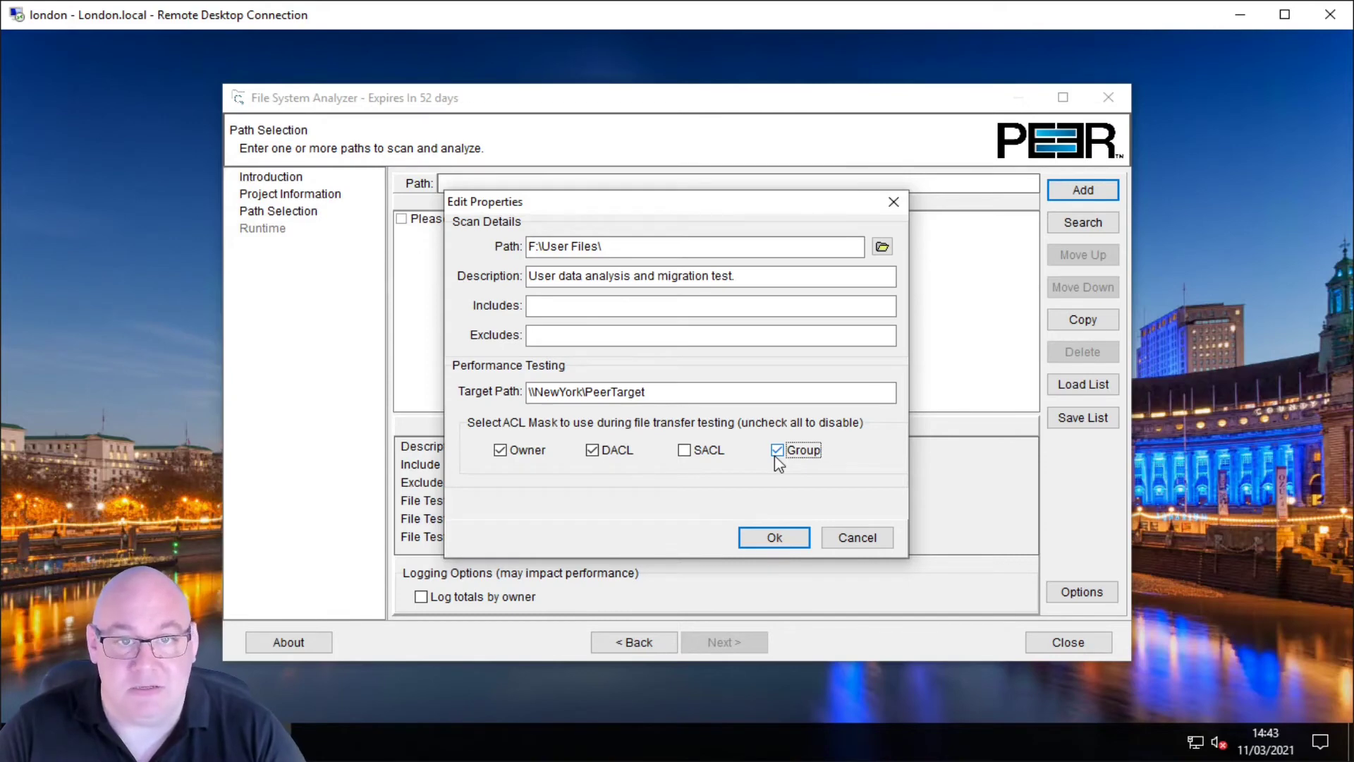
click(700, 455)
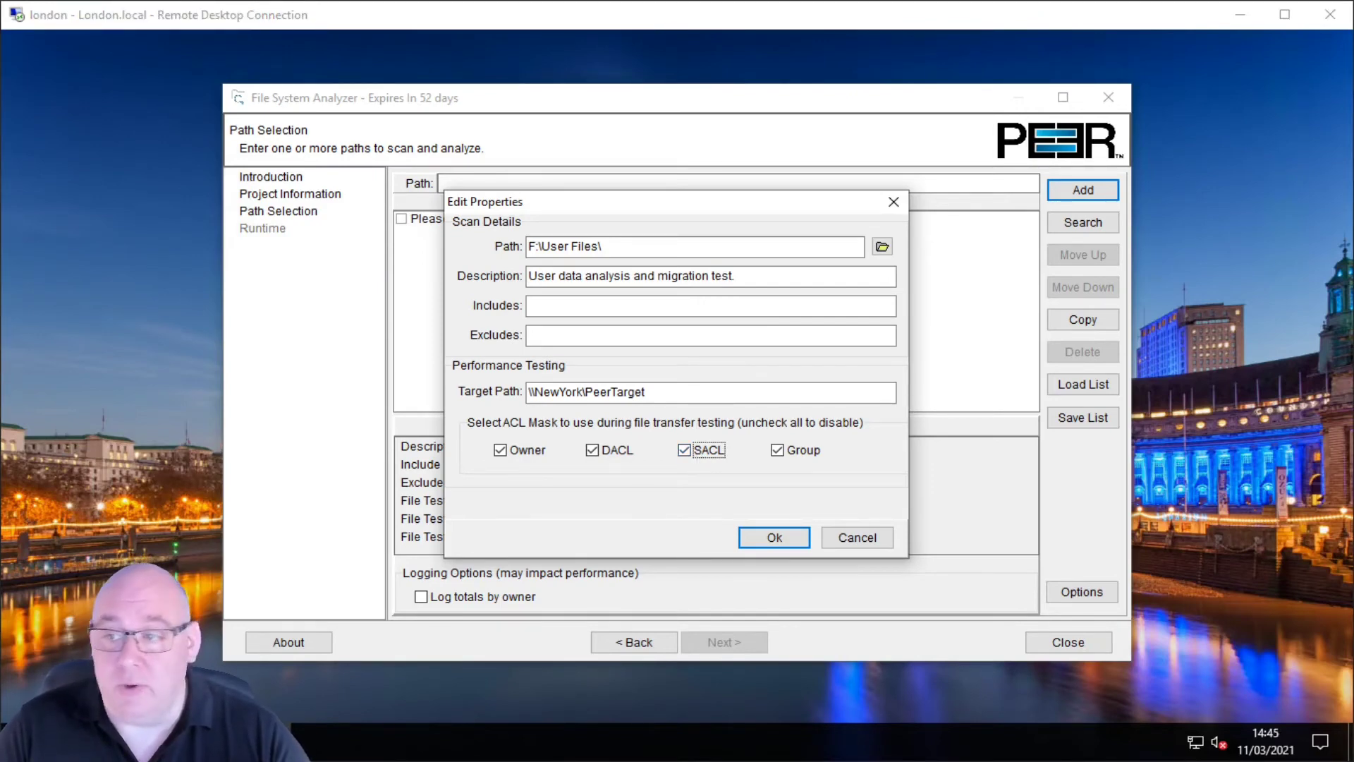
click(776, 537)
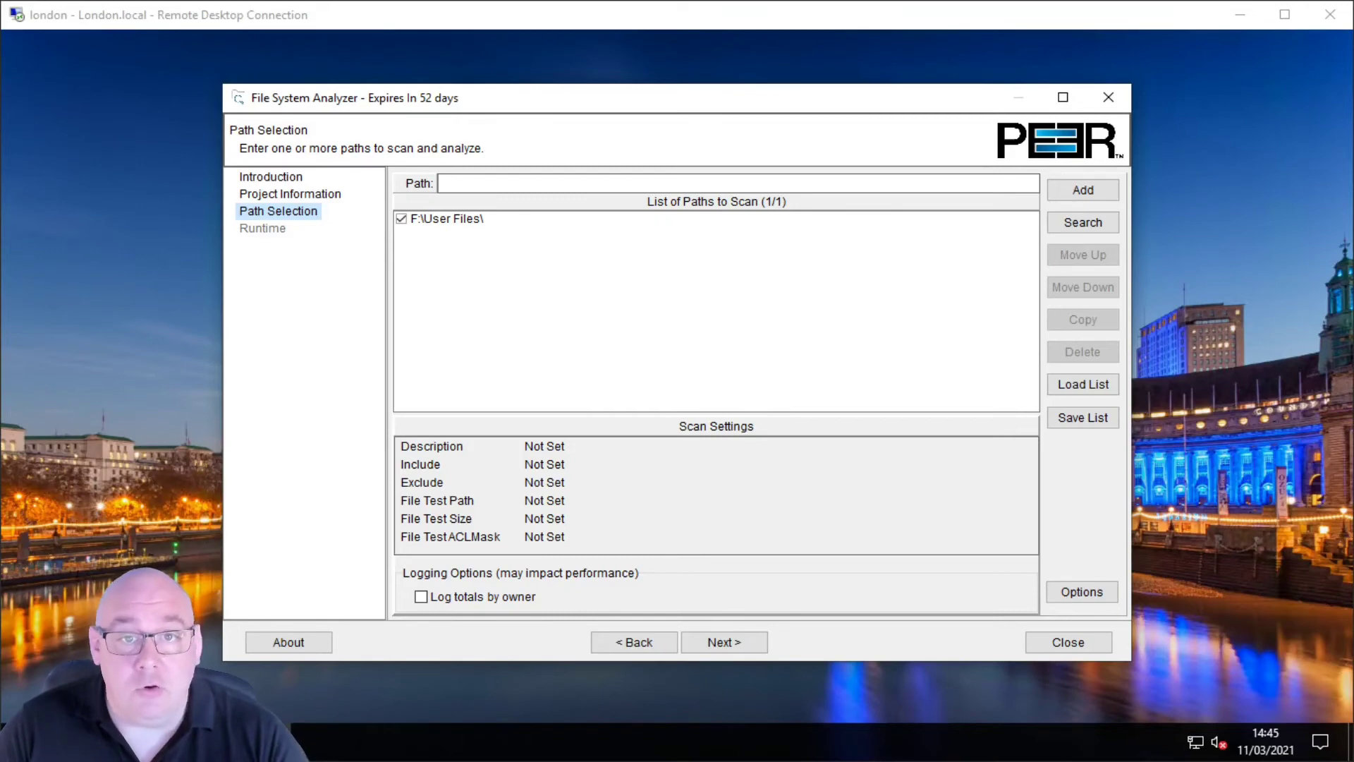
Step: Enable 'Log totals by owner' and bring up the Advanced Options dialog
click(442, 598)
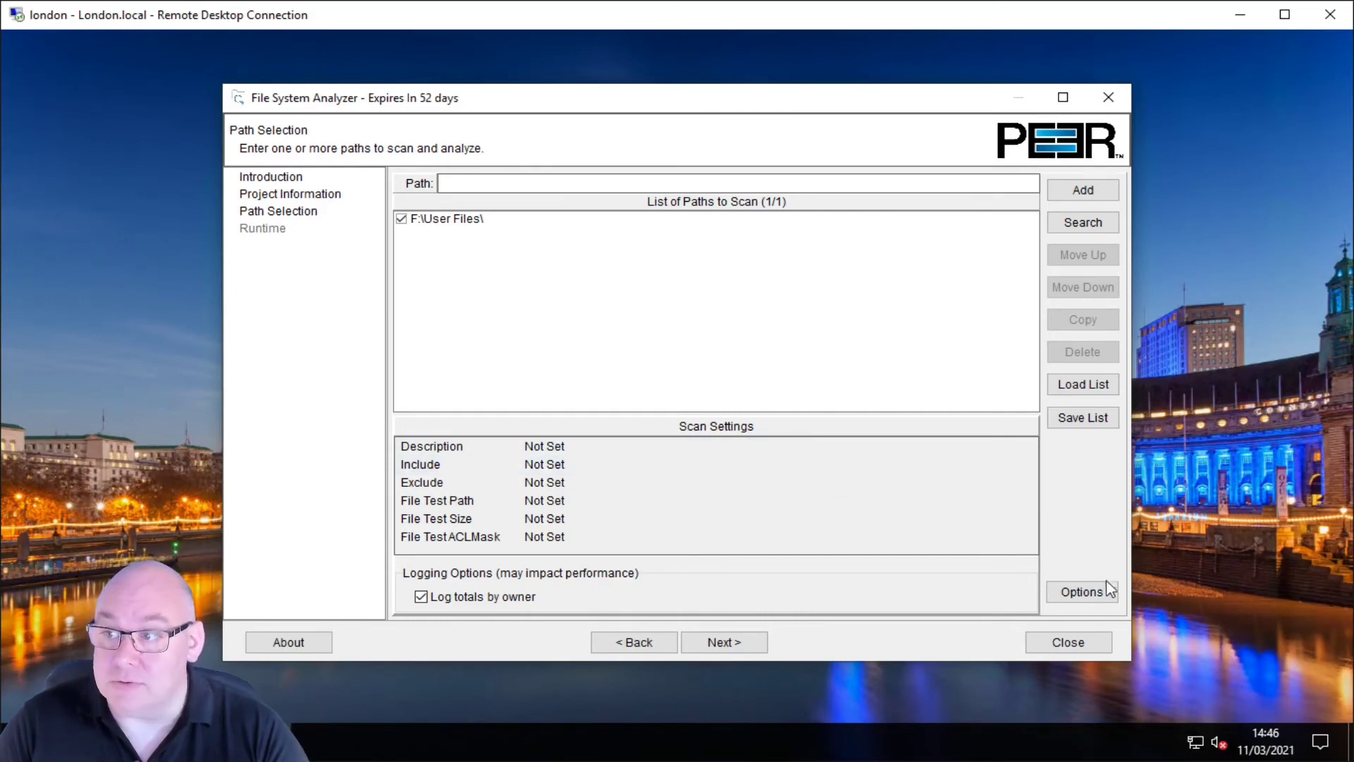
click(1081, 593)
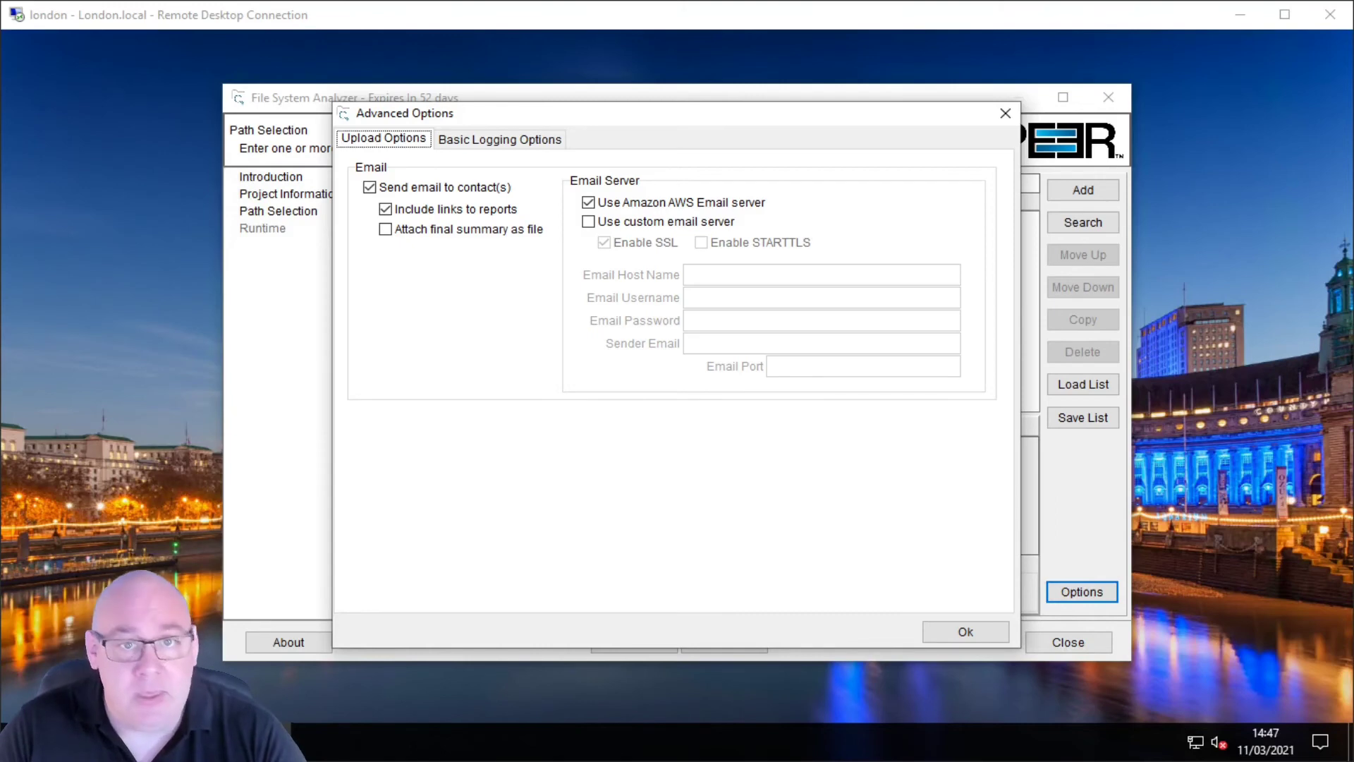
Step: Check the Basic Logging Options, then close Advanced Options with Ok
click(500, 139)
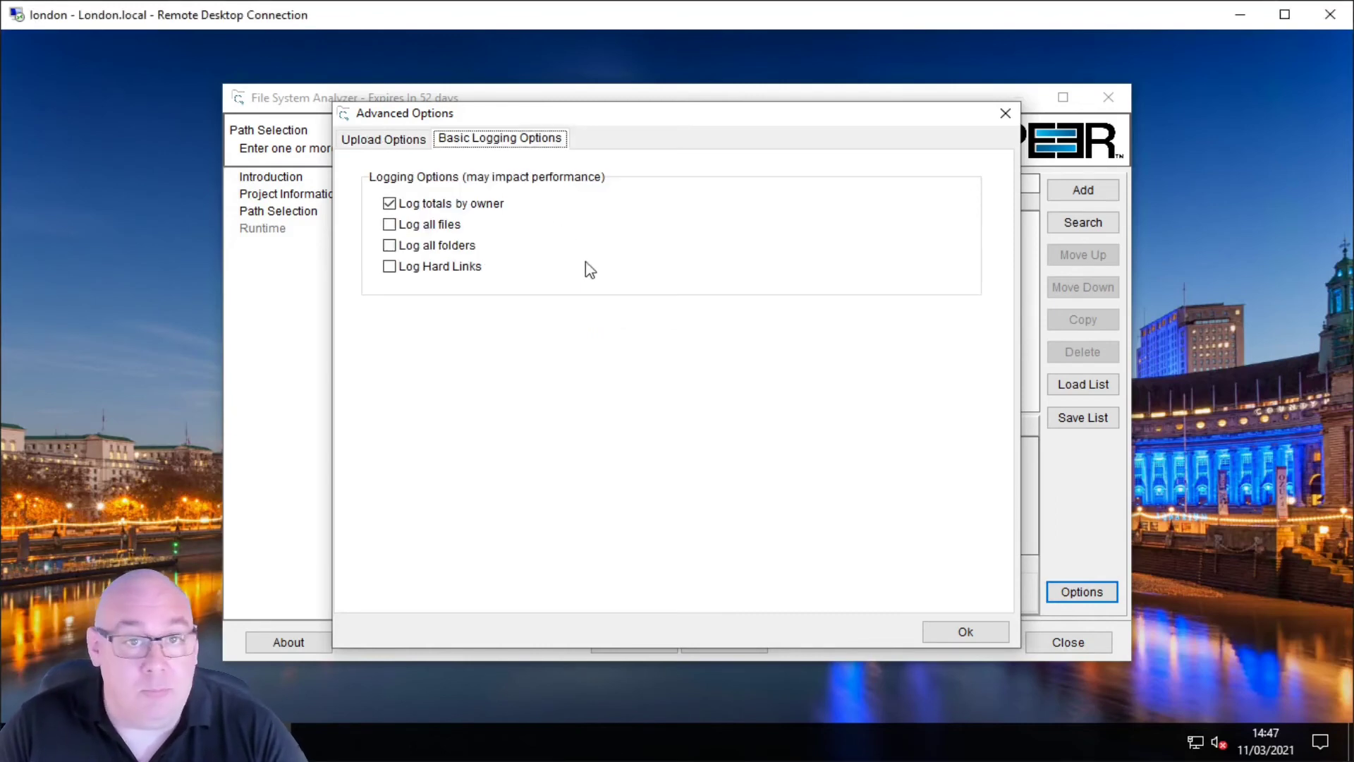
mouse_move(590, 270)
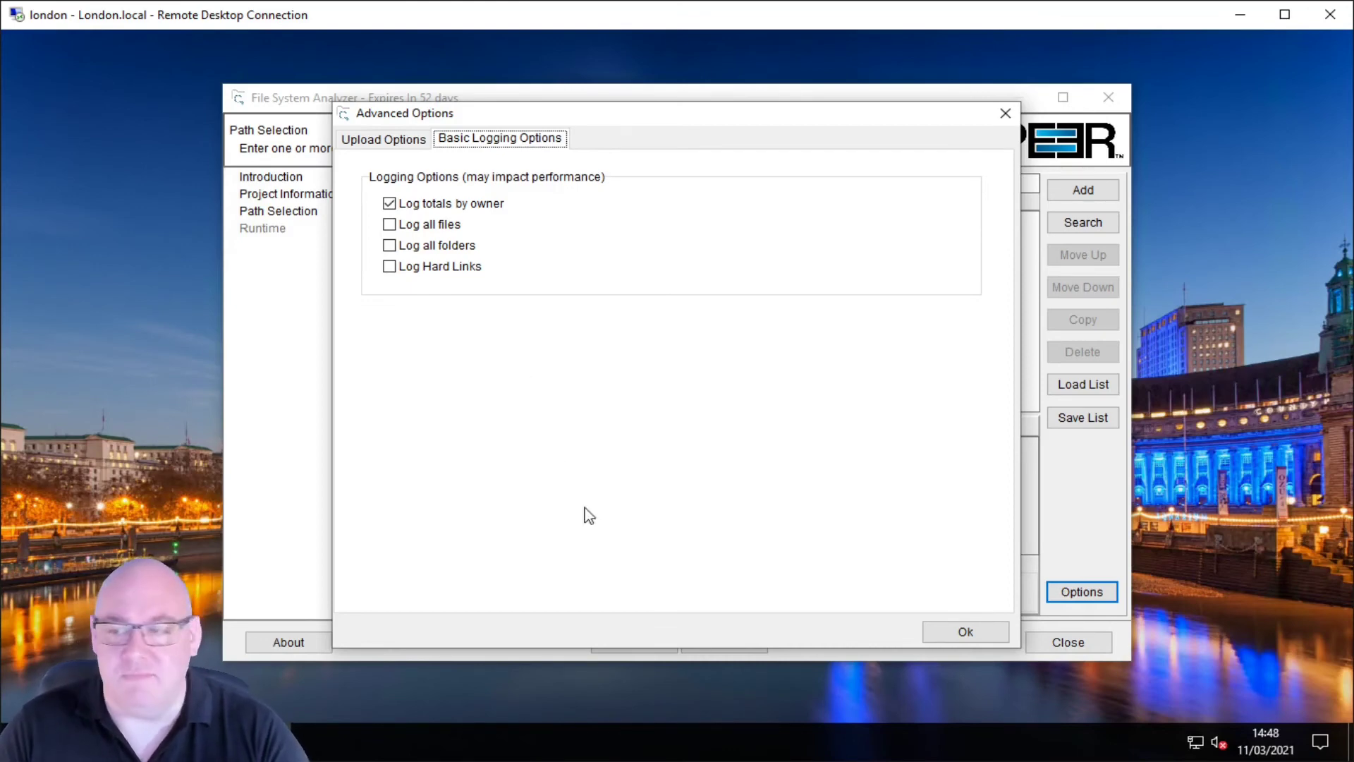
click(965, 632)
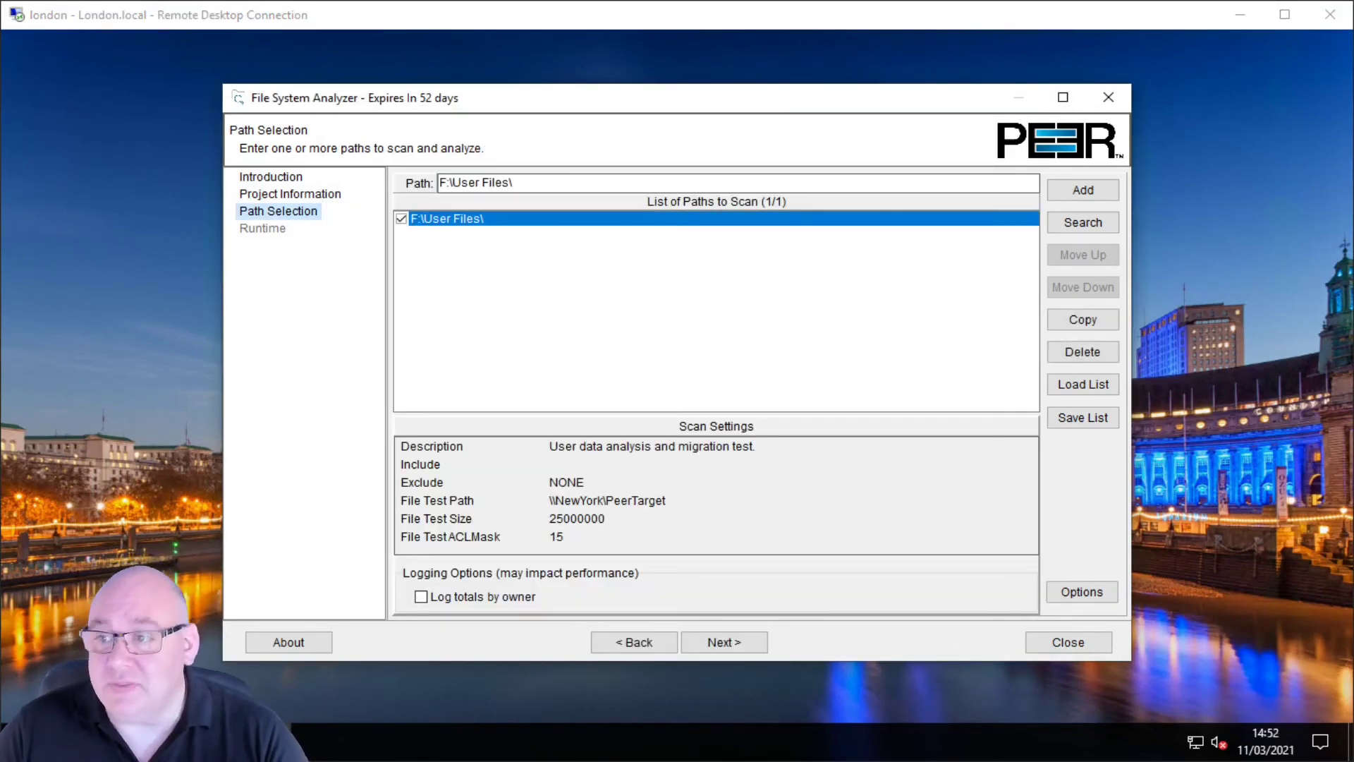
Step: Start the F:\User Files\ scan from the Runtime page and close the analyzer once finished
click(740, 642)
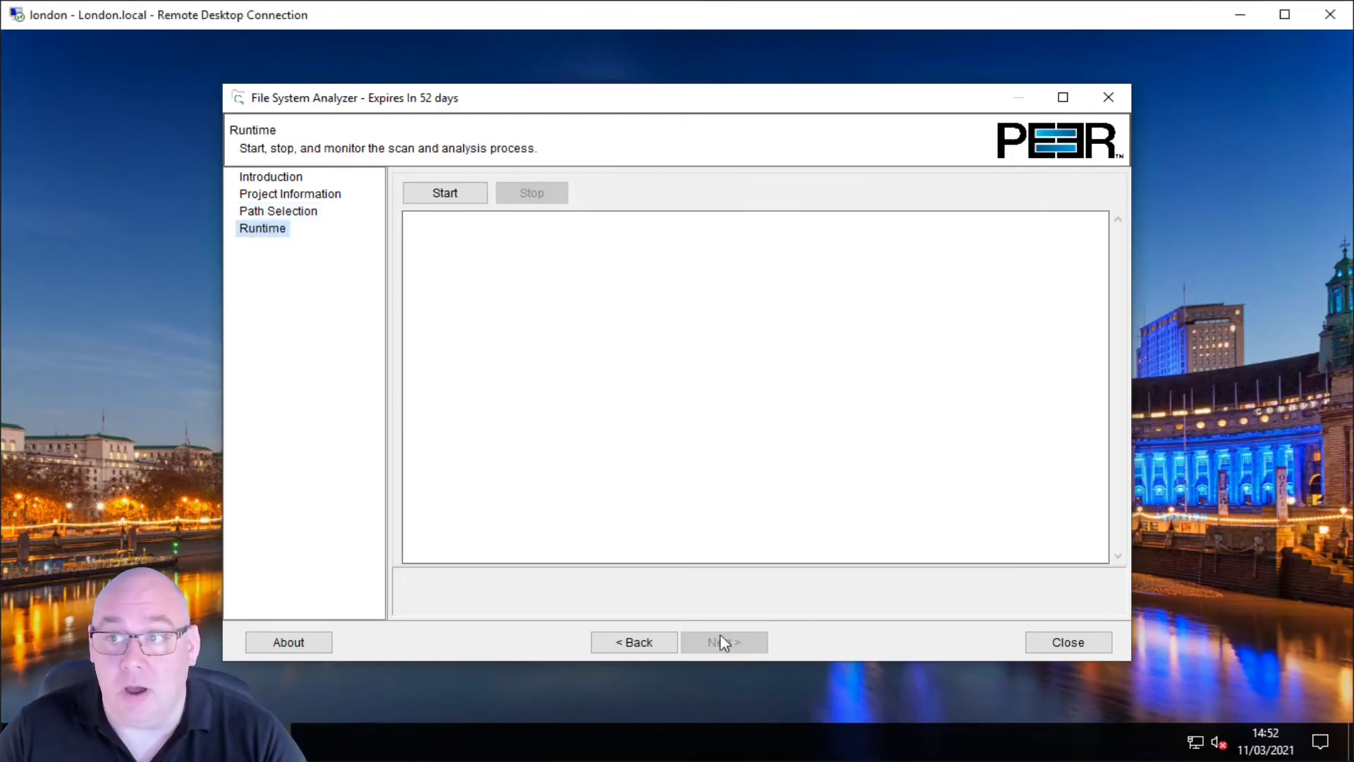
click(468, 195)
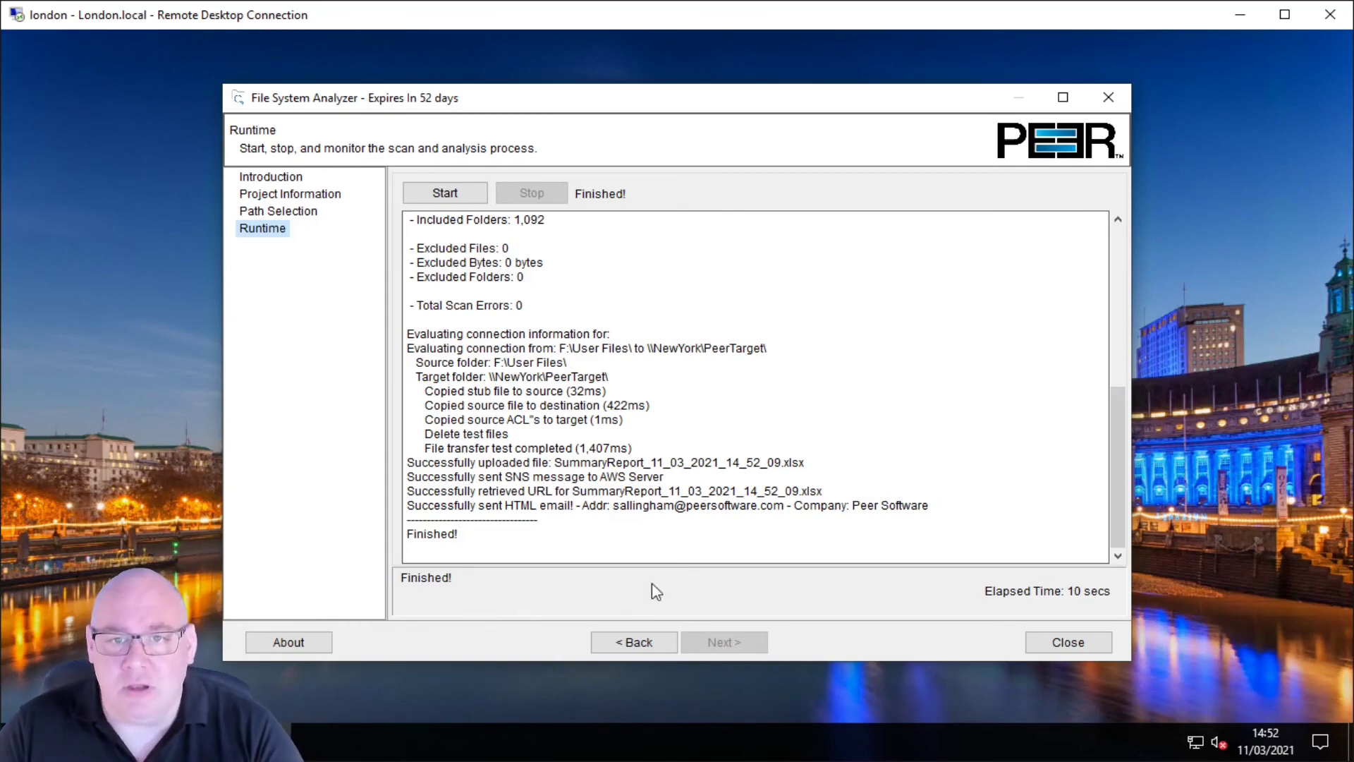
click(1058, 645)
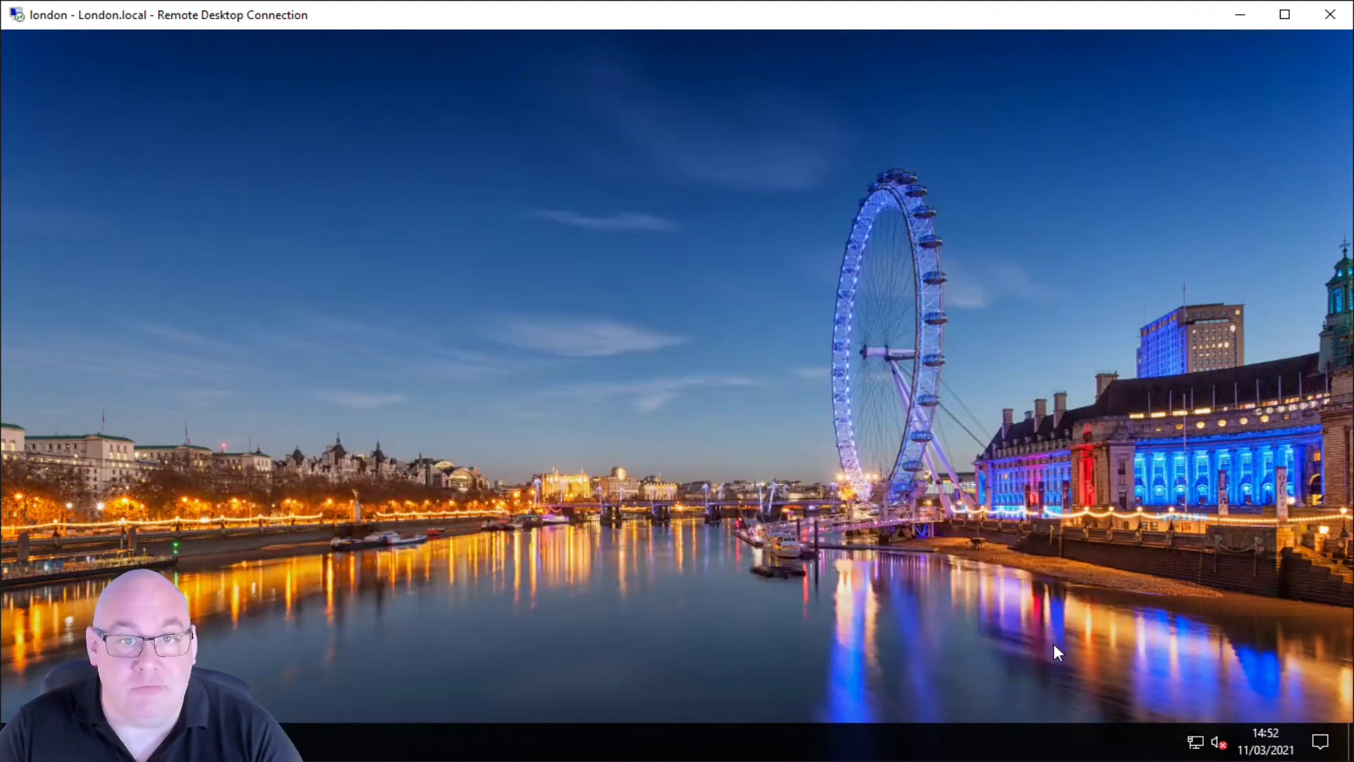